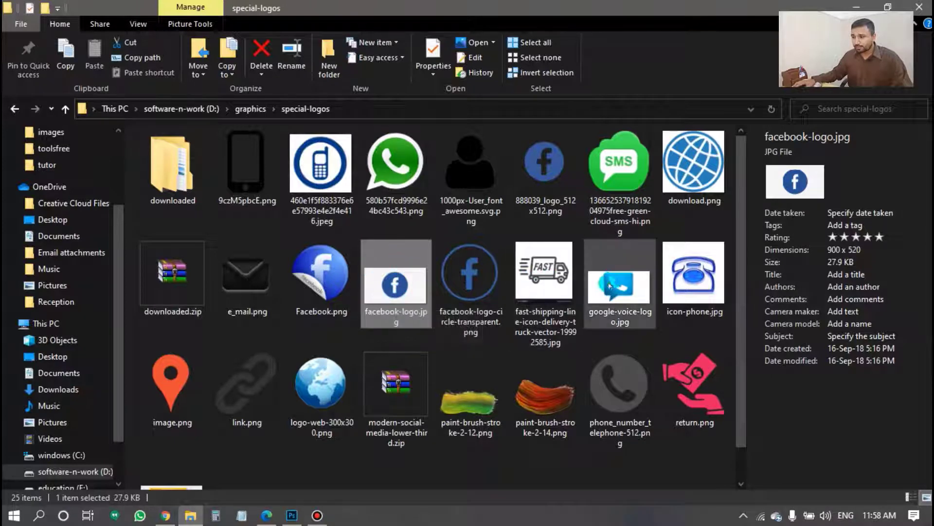
Preview google-voice-logo.jpg, icon-phone.jpg, the phone logo and download.png, then bring Photoshop forward.
click(620, 285)
click(705, 275)
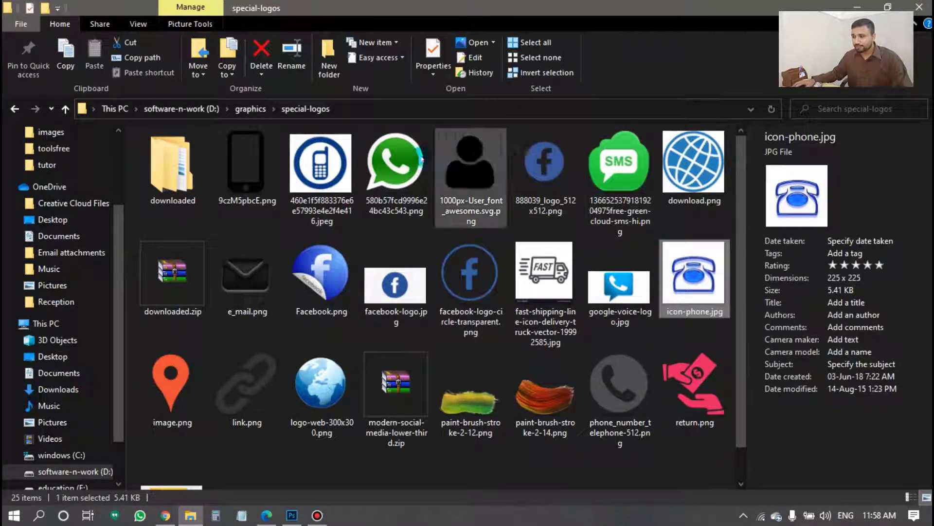
click(322, 166)
click(676, 185)
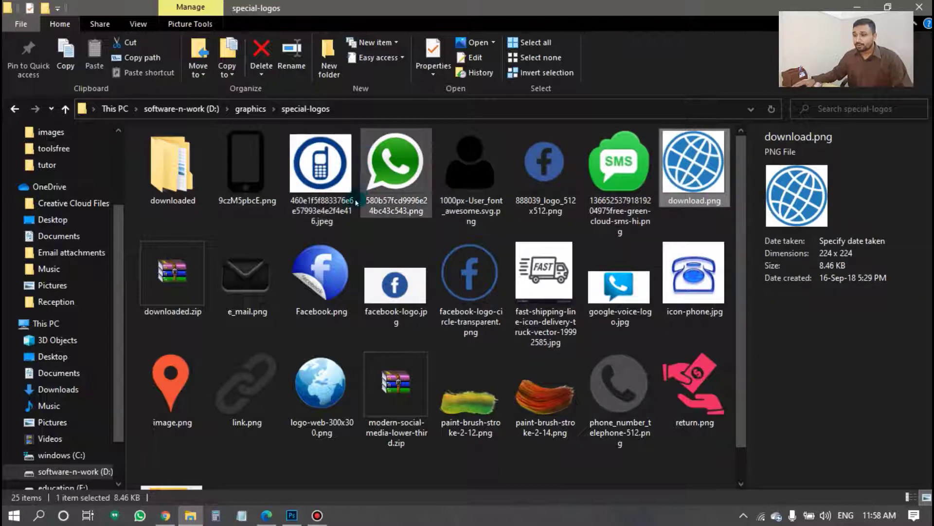
click(290, 519)
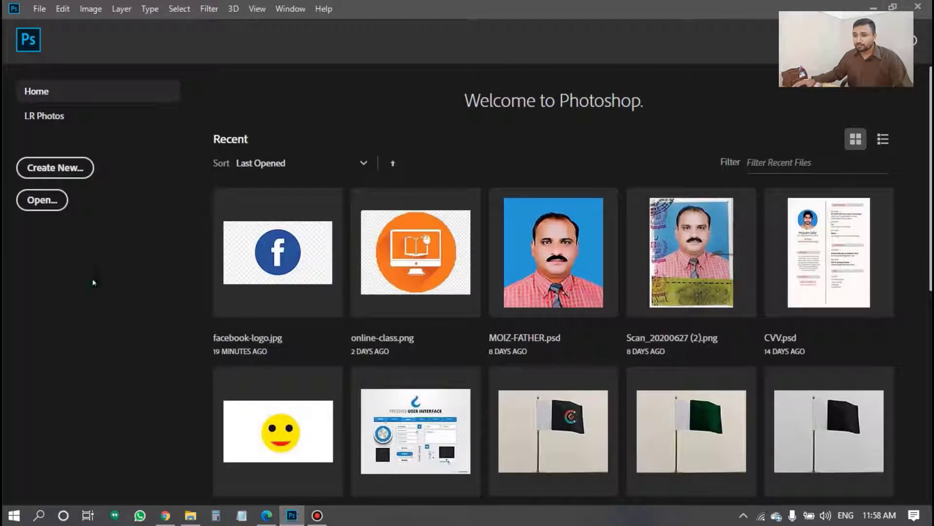
Create a new document from the Custom 1920×1080 artboard preset.
click(46, 168)
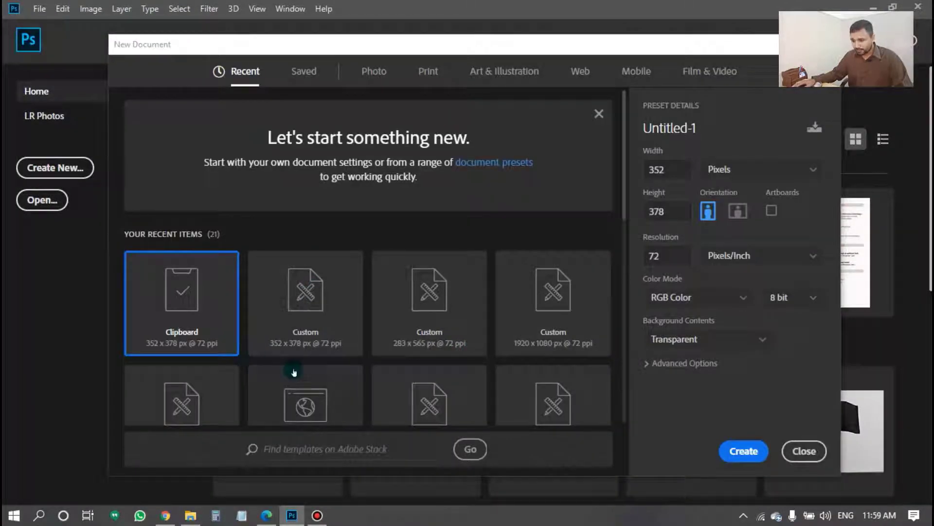
click(555, 339)
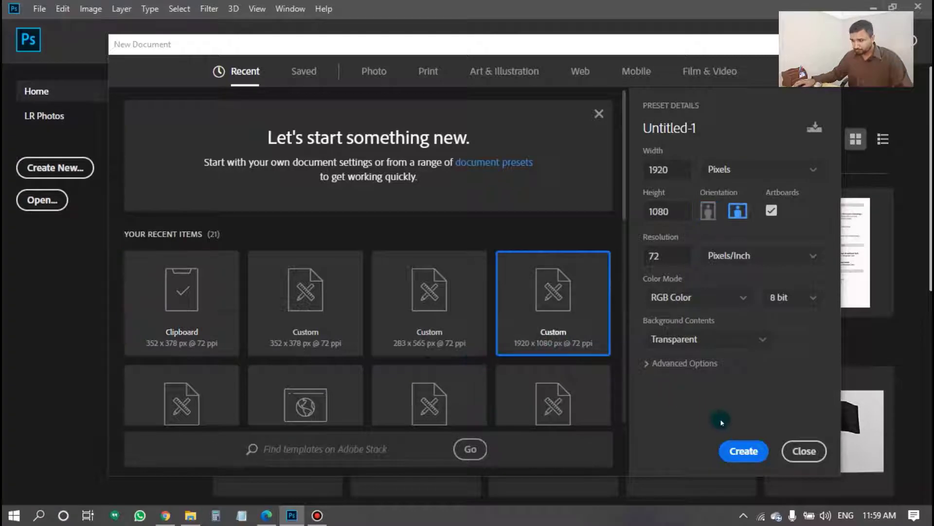
click(750, 459)
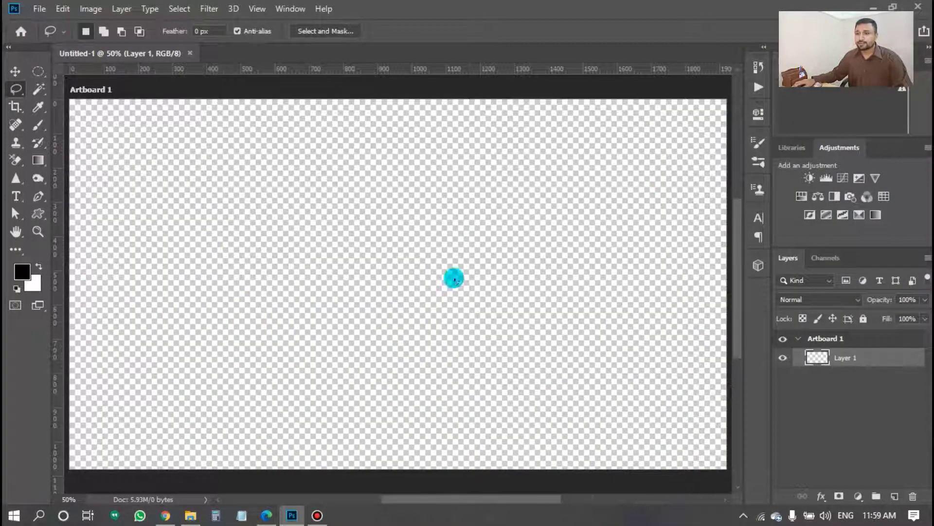
Drag the blue phone logo from Explorer onto the artboard and scale it up.
click(291, 515)
mouse_move(321, 166)
mouse_down()
mouse_move(291, 468)
mouse_move(313, 204)
mouse_up()
drag(415, 303, 486, 367)
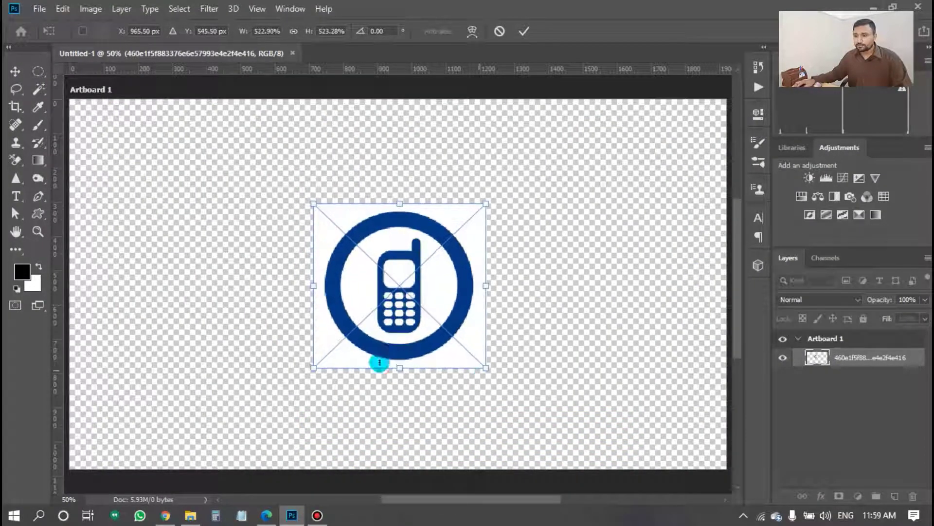
key(Return)
key(l)
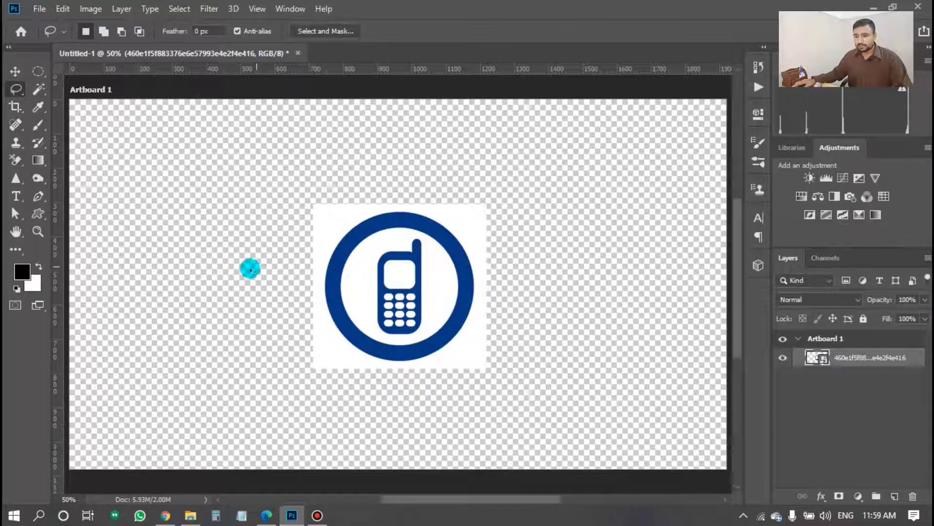
Switch to the Rectangular Marquee and try a box around the whole phone logo, then clear it.
click(43, 71)
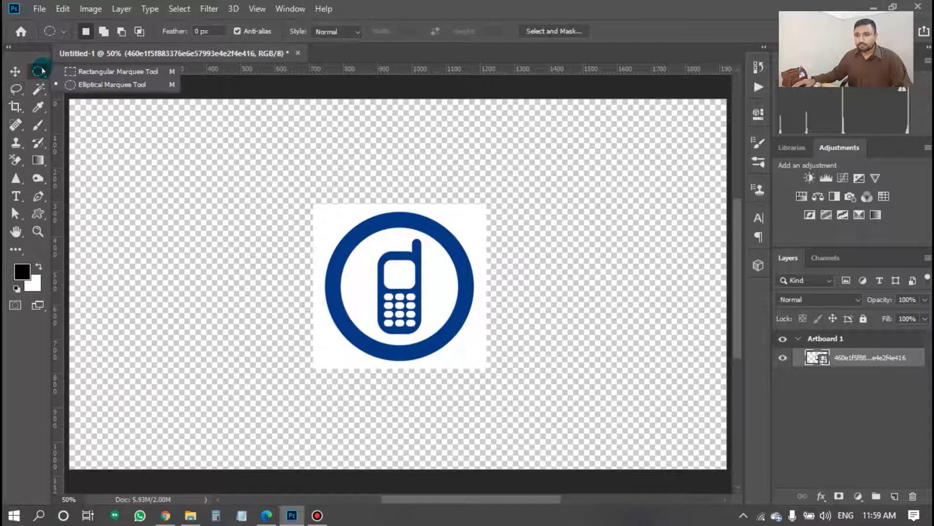
drag(43, 71, 81, 73)
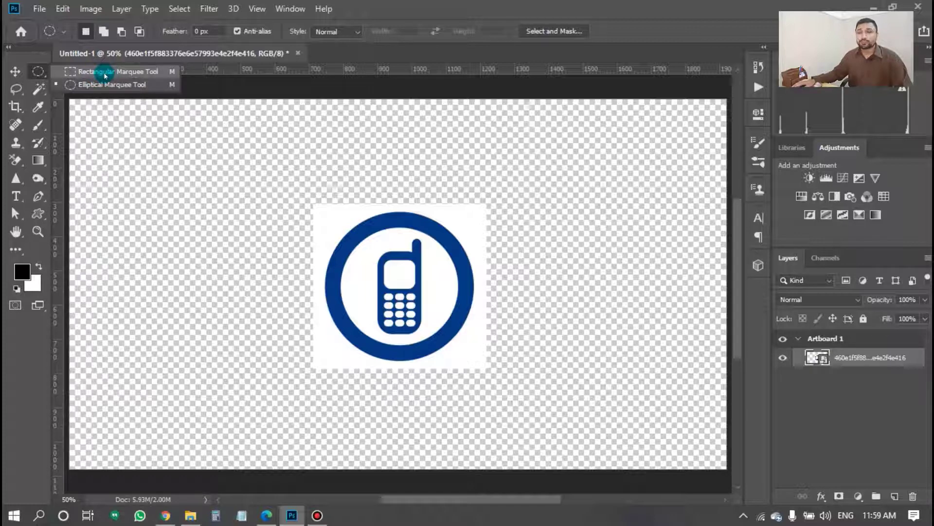
click(105, 73)
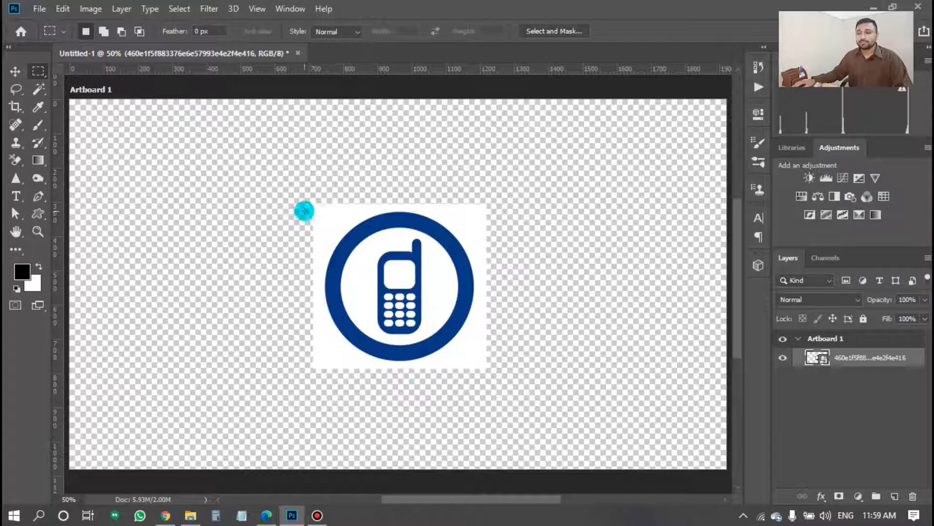
drag(315, 212, 488, 364)
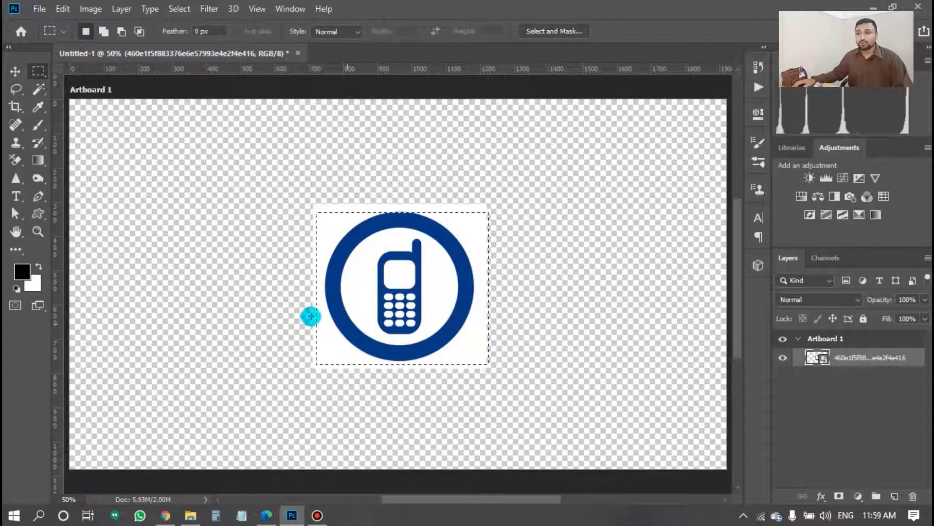
click(253, 251)
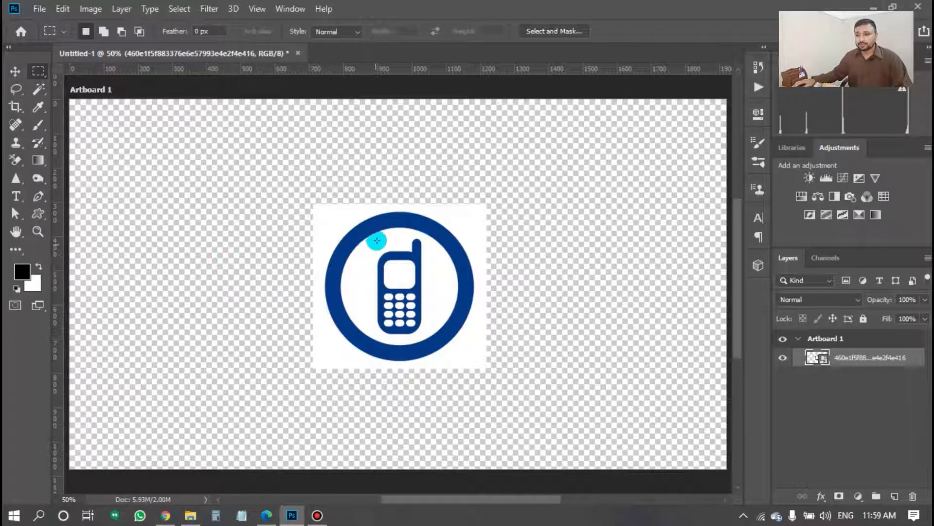
Marquee just the handset, nudge the logo slightly right, and start a clipboard-sized new document.
drag(385, 248, 421, 335)
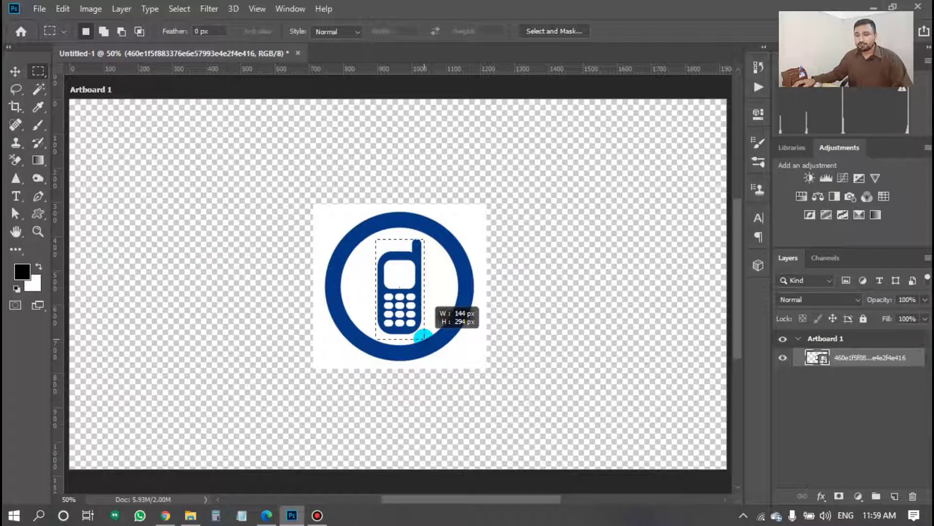
drag(423, 335, 426, 339)
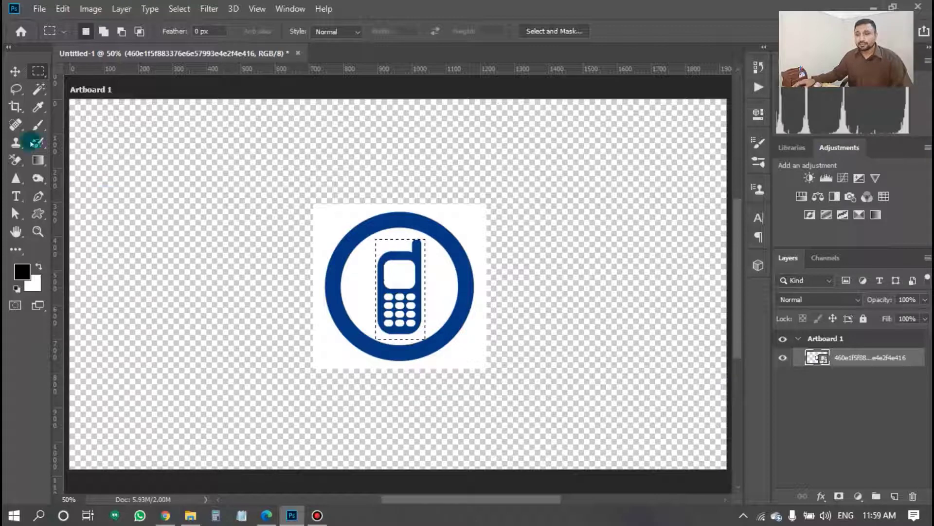
click(14, 73)
drag(398, 313, 410, 312)
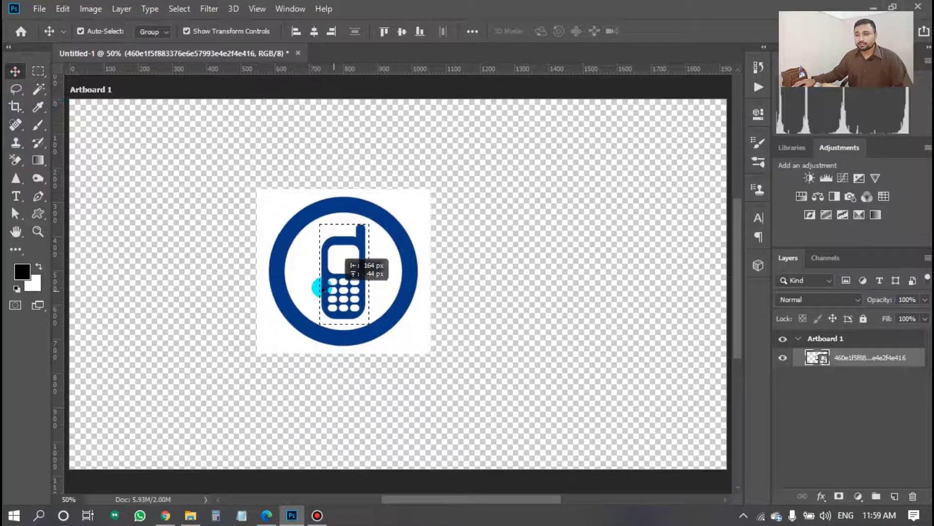
key(m)
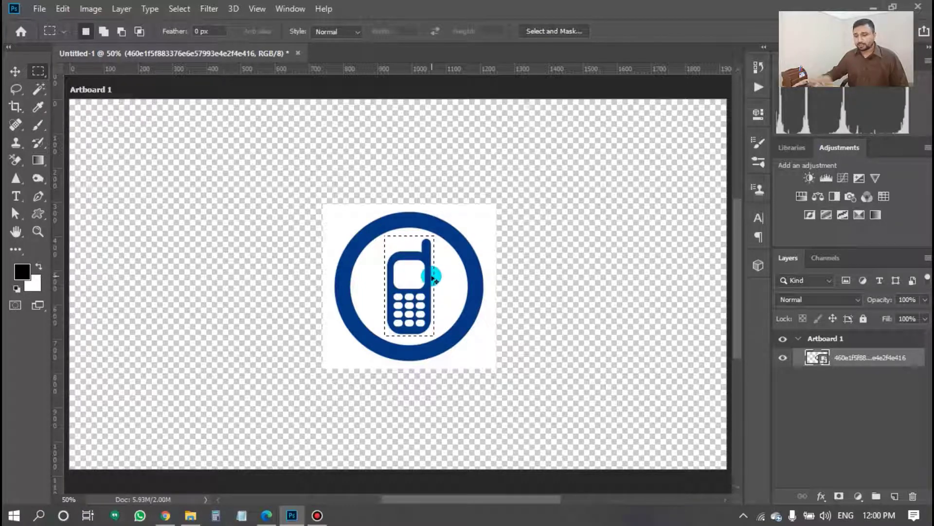
key(ctrl+n)
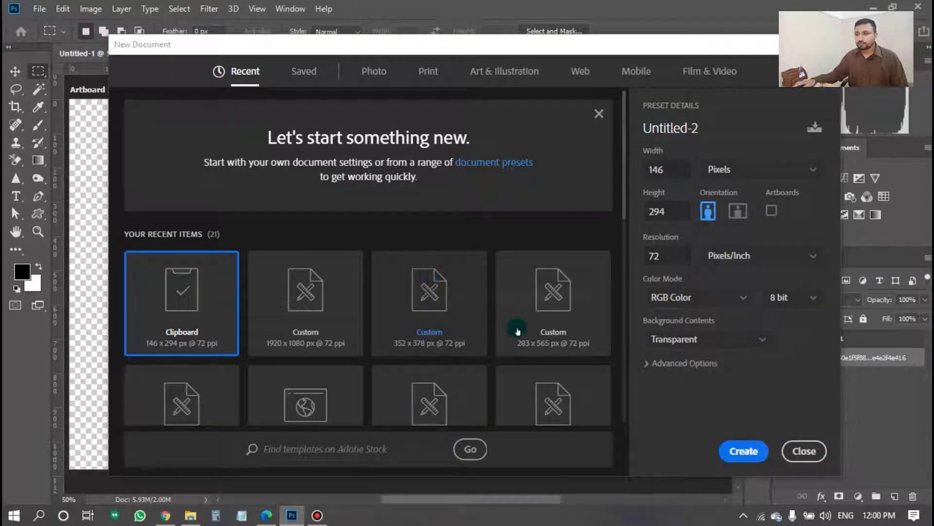
Create the 146×294 px transparent document, paste the handset as Layer 1, and close Untitled-2.
click(742, 450)
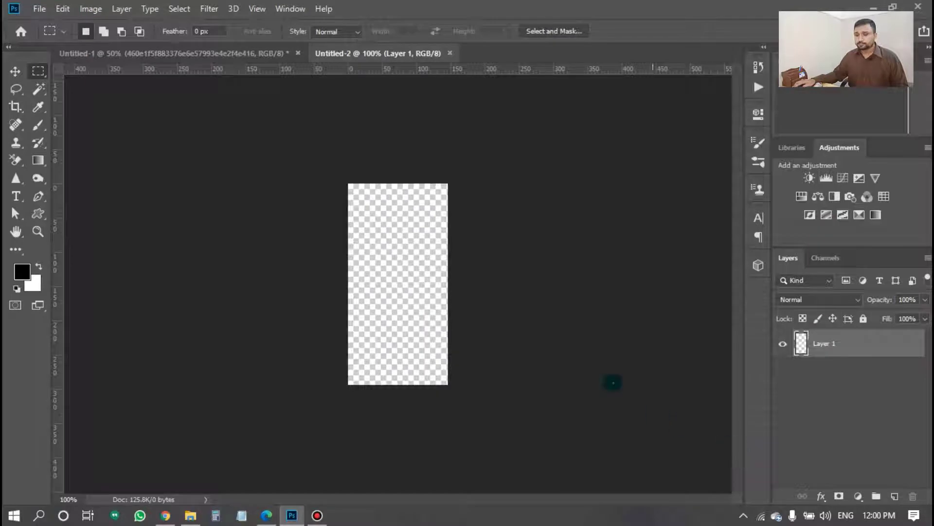
key(ctrl+v)
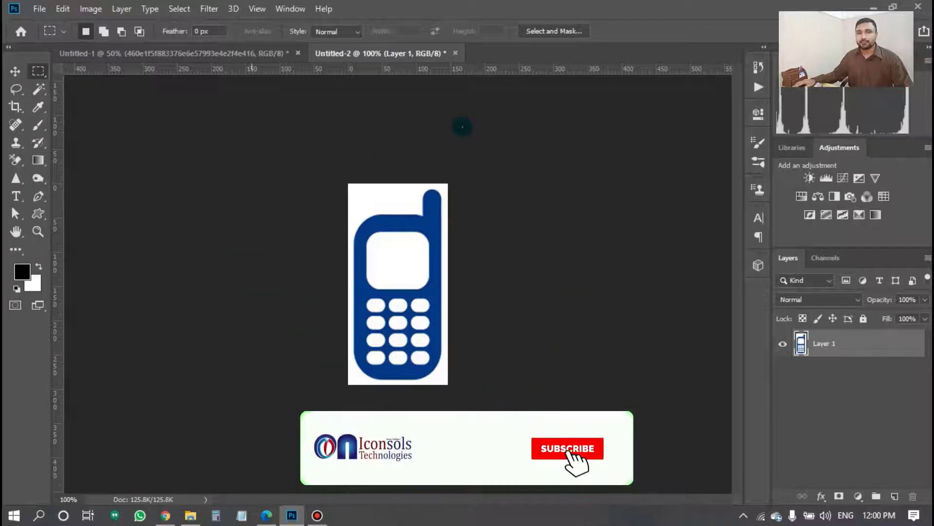
click(455, 53)
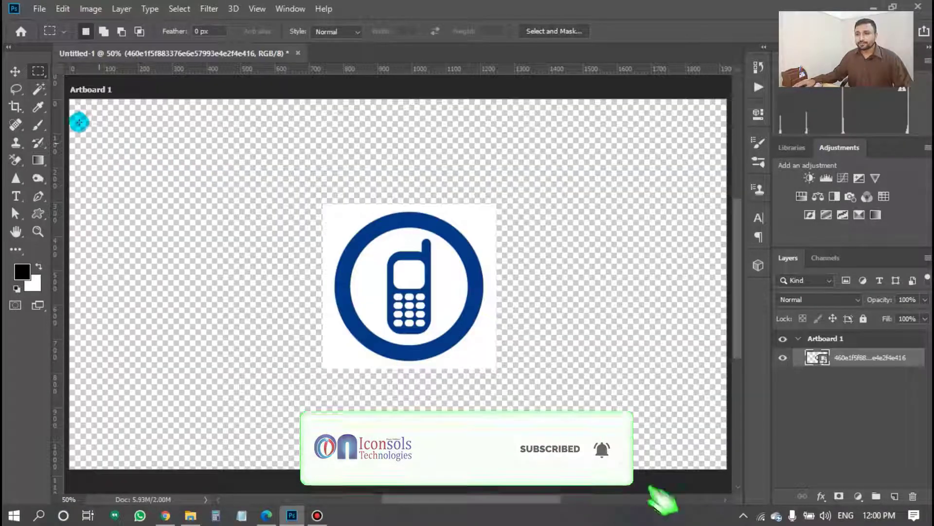
Try deleting the logo's white top corners, dismissing the smart-object errors.
drag(291, 182, 351, 233)
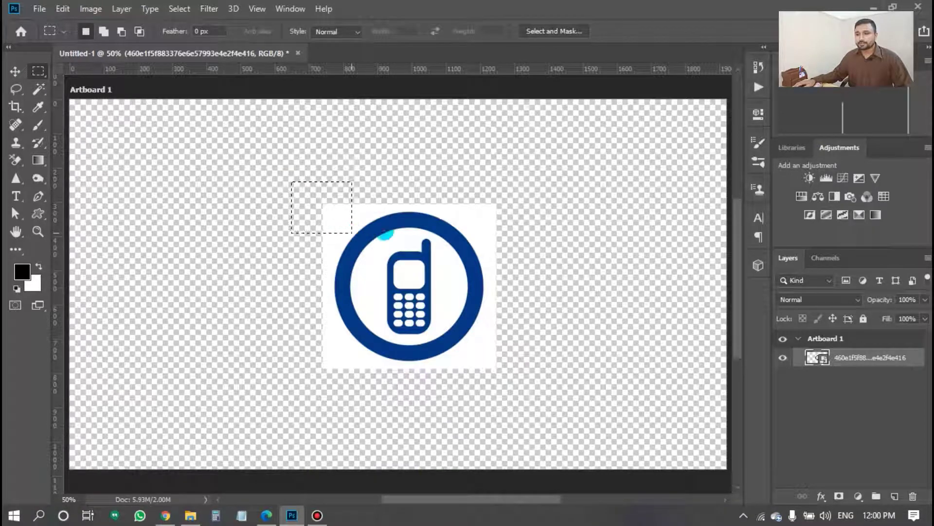
drag(468, 190, 508, 240)
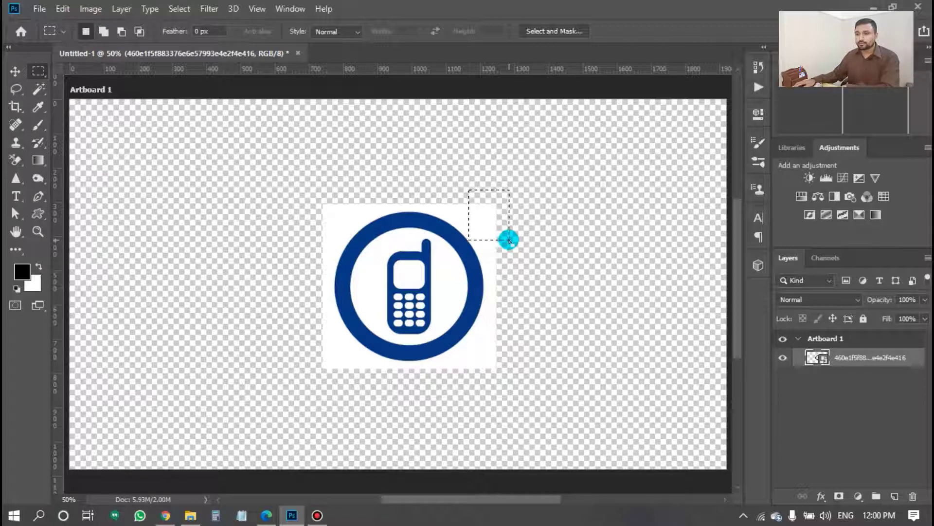
key(Delete)
click(466, 196)
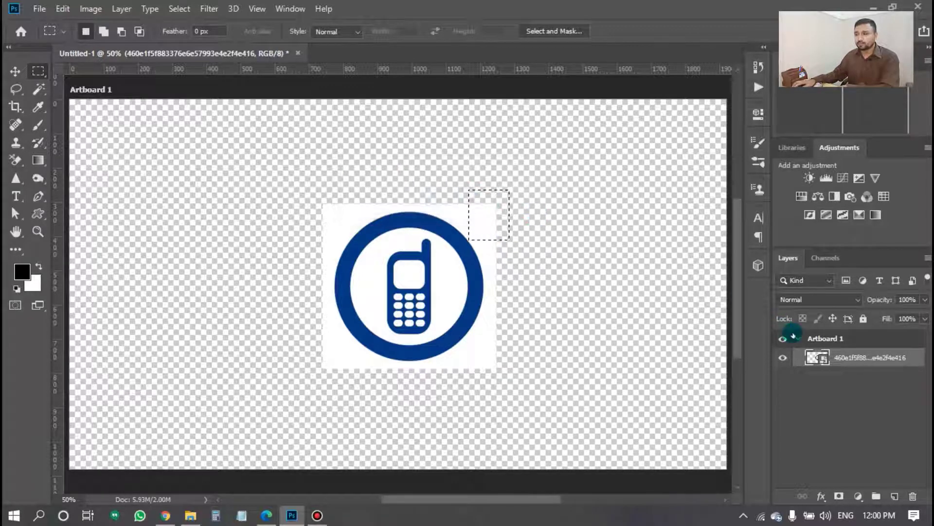
key(Delete)
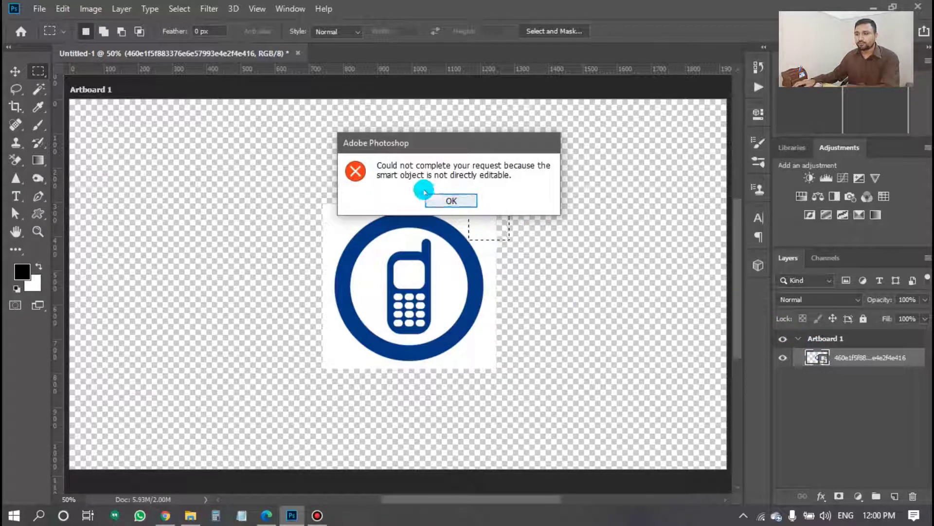
click(451, 196)
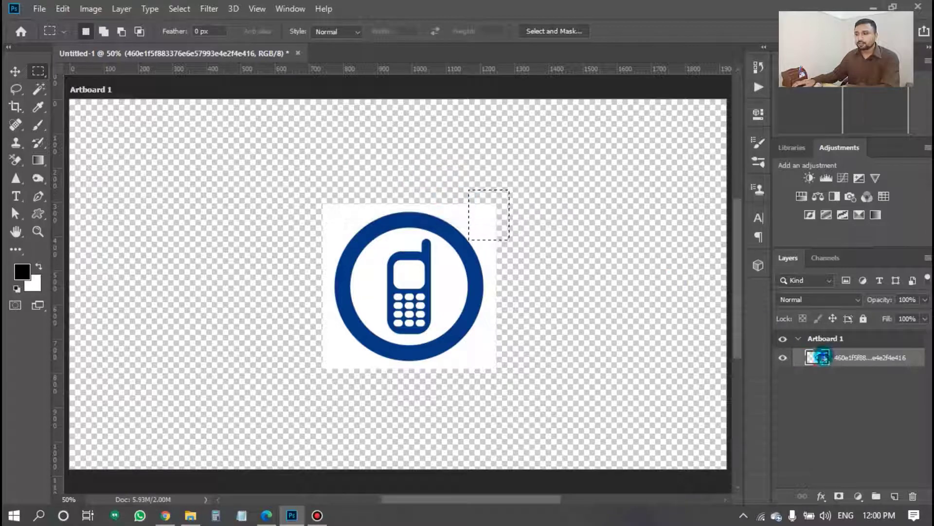
Rasterize the phone-logo layer from its Layers panel context menu.
right_click(824, 357)
click(823, 379)
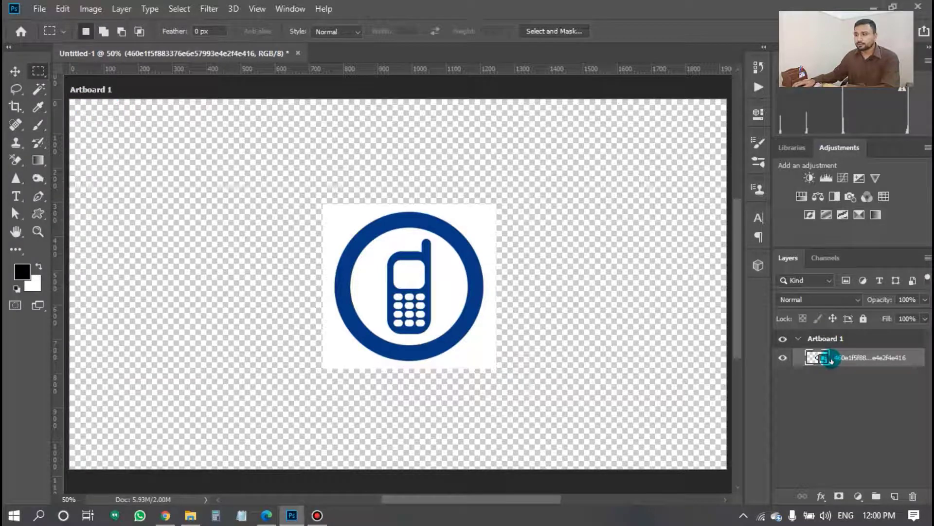
right_click(831, 358)
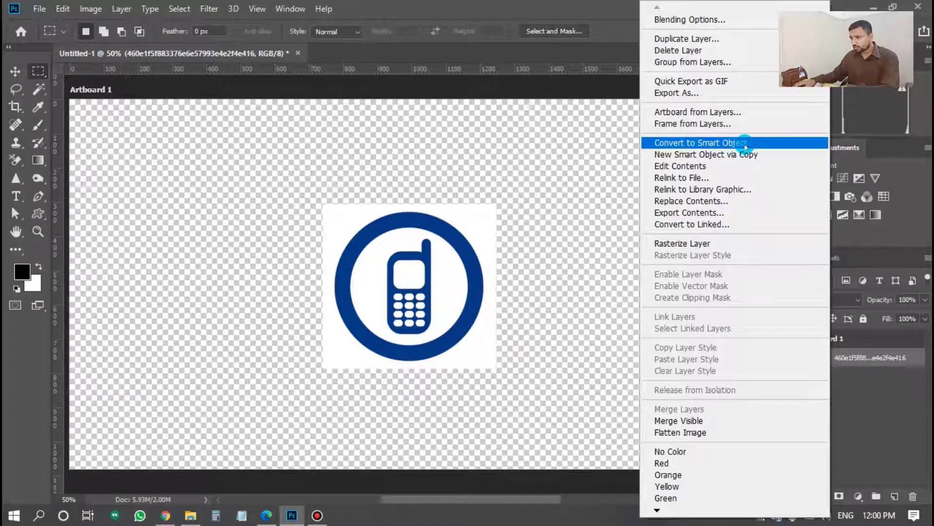
click(733, 243)
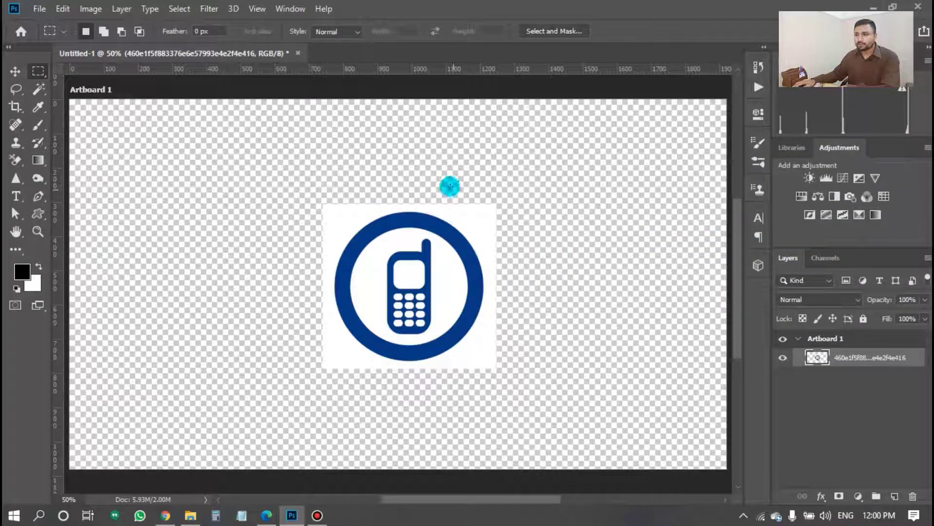
Delete rectangular chunks of white at the logo's corners, left side and right side.
drag(449, 186, 534, 222)
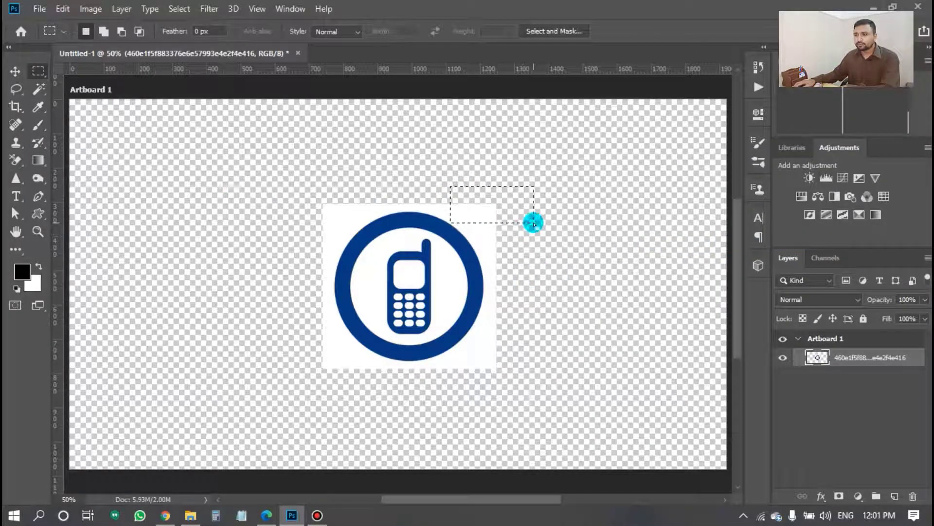
drag(305, 186, 352, 235)
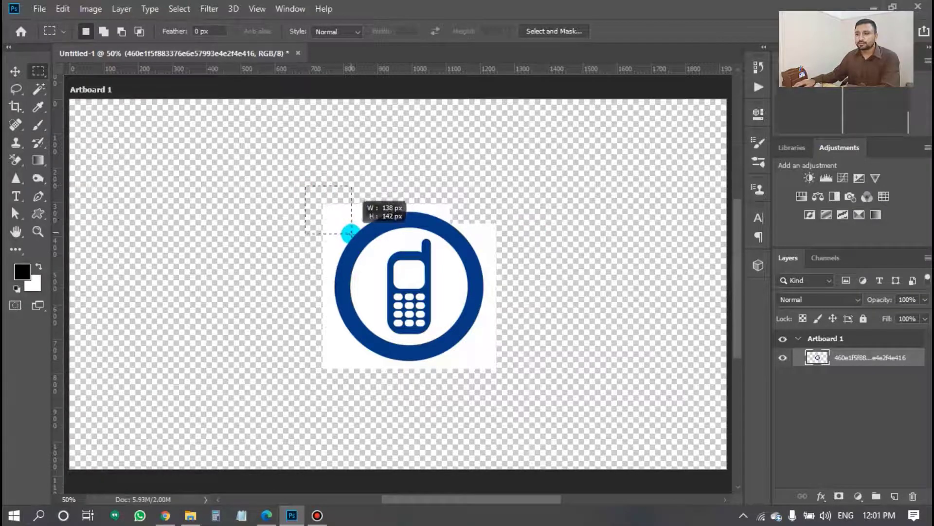
key(Delete)
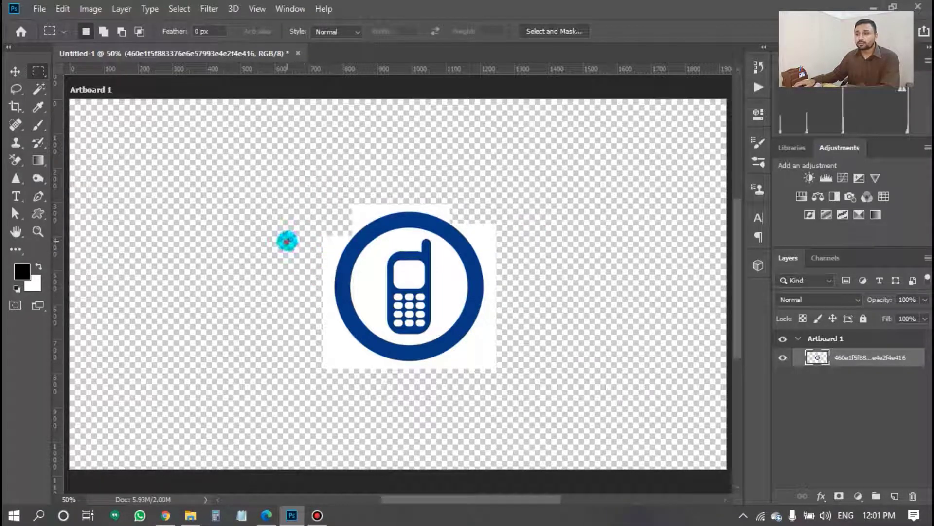
drag(300, 223, 333, 374)
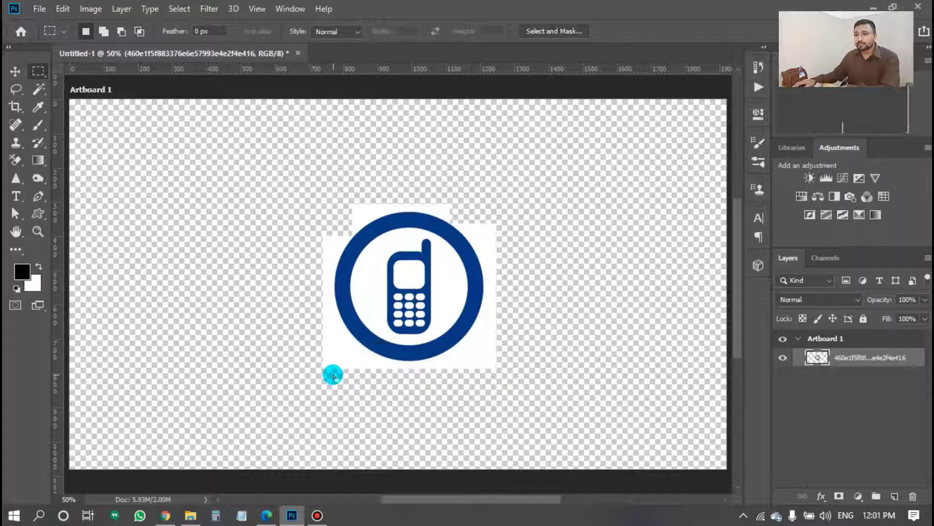
drag(296, 348, 358, 394)
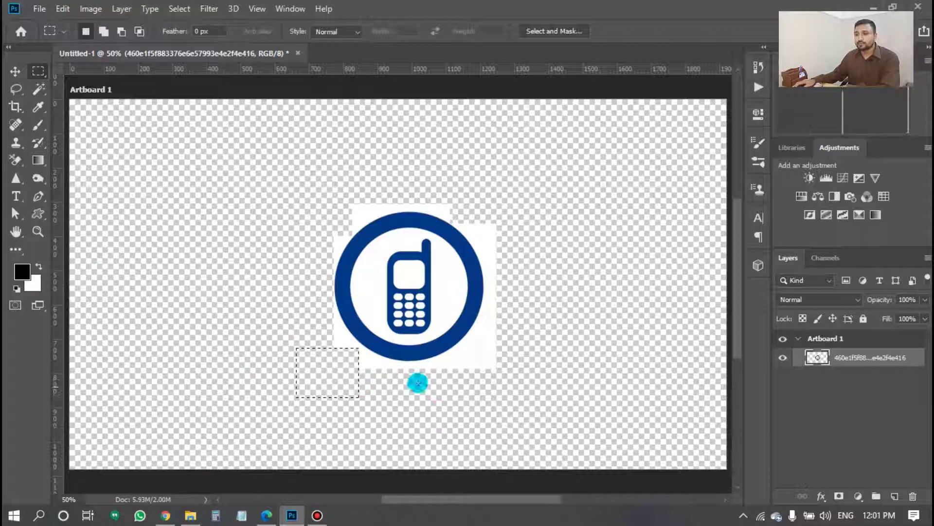
drag(457, 388, 491, 346)
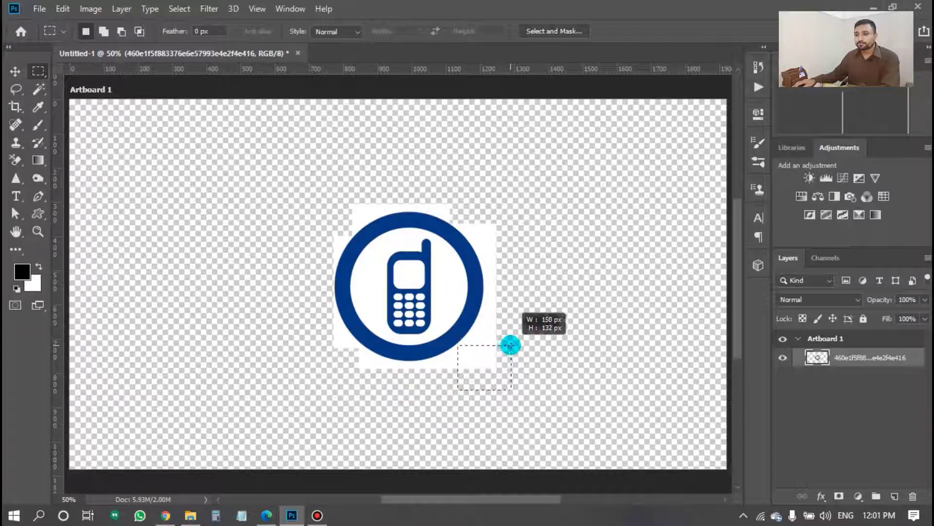
drag(506, 344, 508, 344)
click(508, 319)
drag(523, 312, 484, 351)
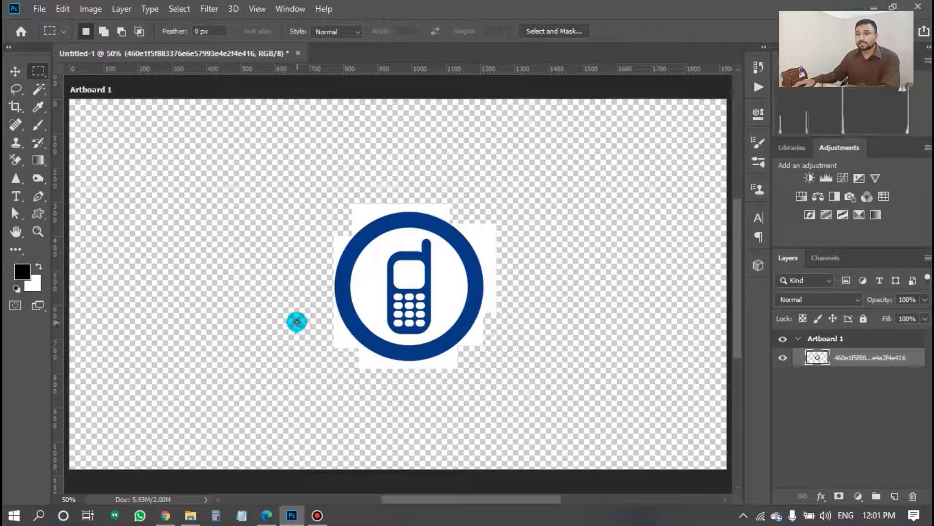
drag(473, 212, 516, 246)
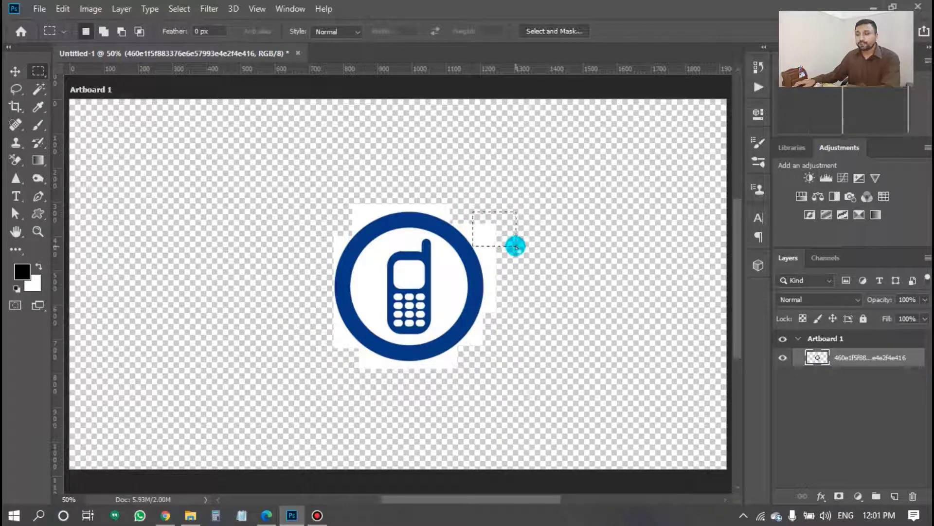
click(539, 286)
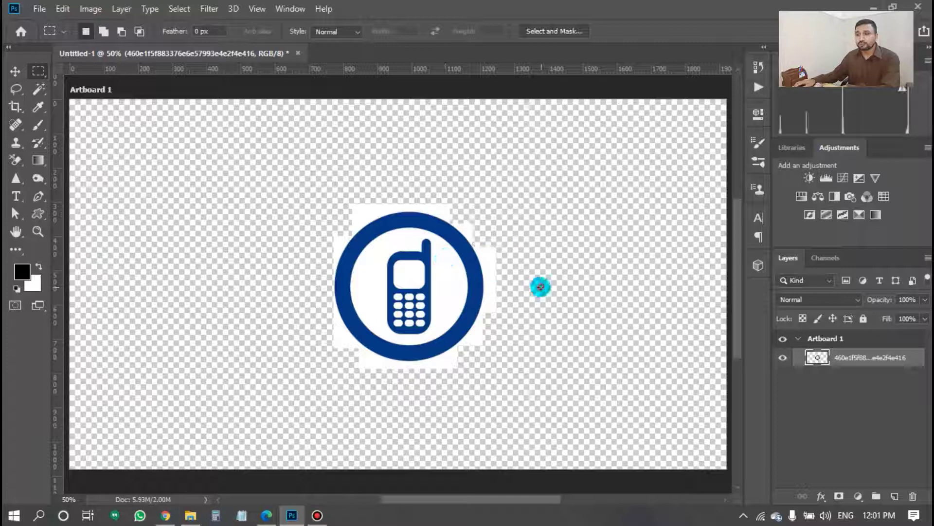
Try an elliptical selection around the blue ring, discard it, and open the Magic Wand group.
click(37, 87)
click(38, 71)
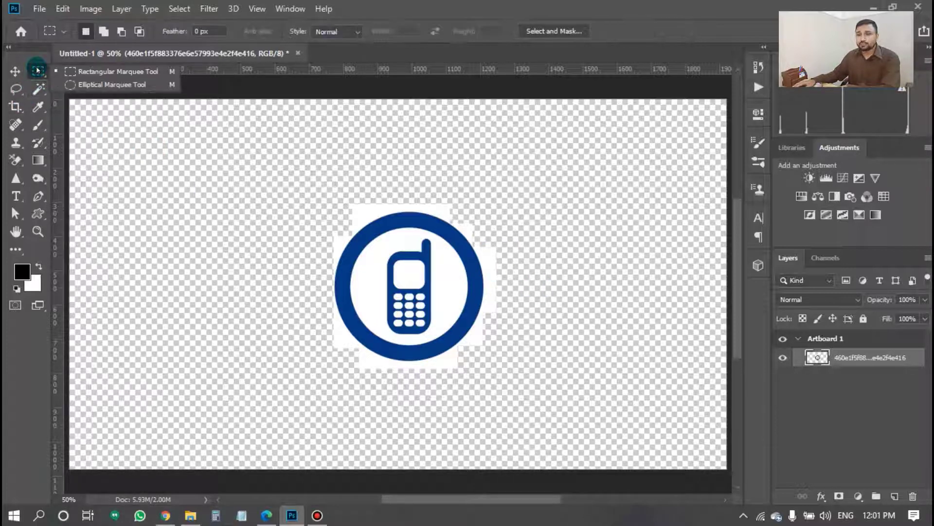
click(74, 86)
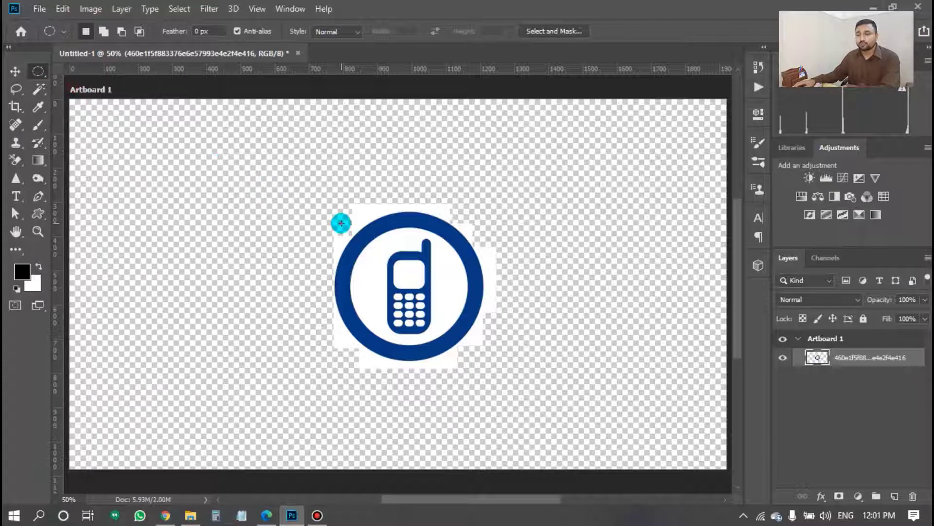
drag(342, 225, 486, 378)
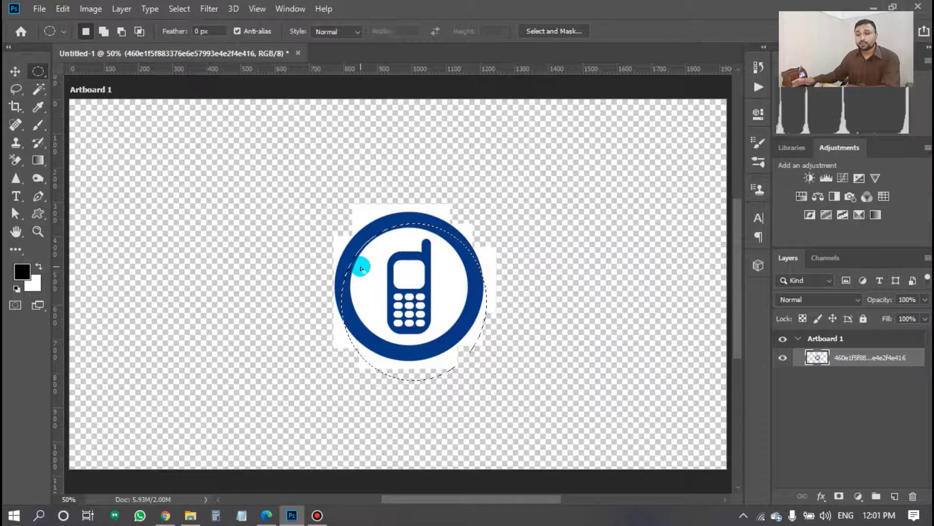
click(84, 103)
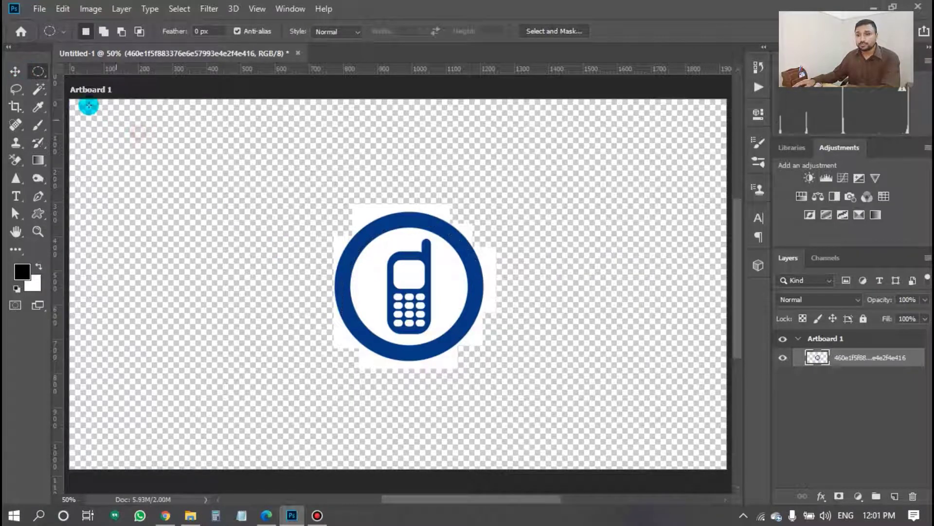
click(41, 89)
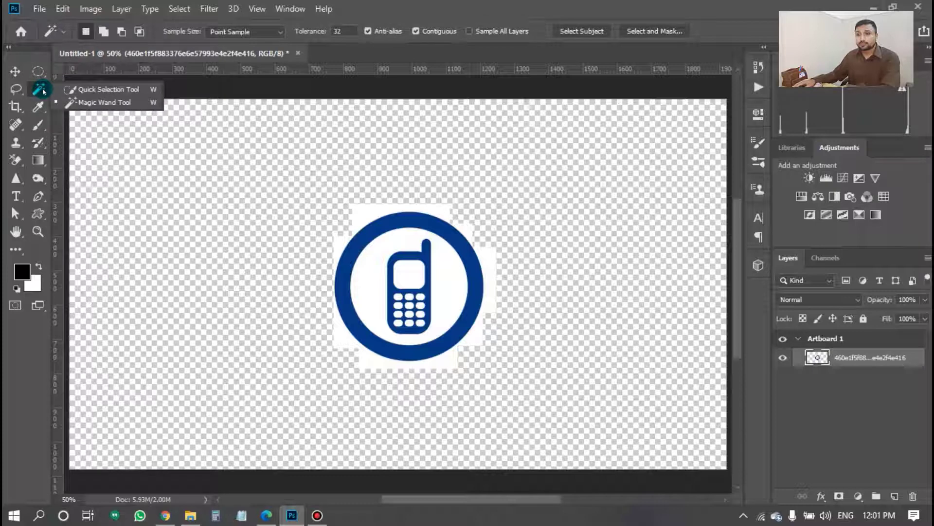
Quick-select and delete the white border outside the ring and the white circle inside it.
mouse_move(41, 90)
mouse_down()
mouse_move(113, 104)
mouse_move(105, 89)
mouse_up()
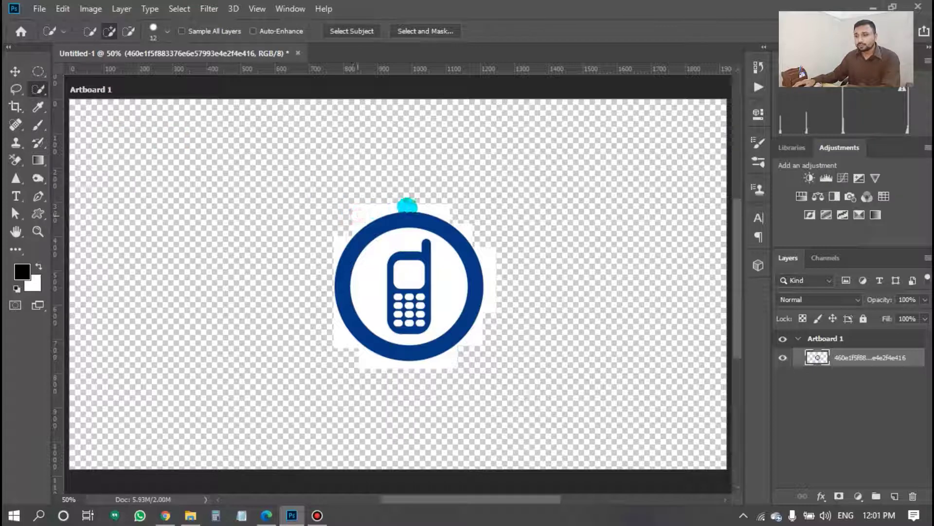
mouse_move(407, 205)
mouse_down()
mouse_move(365, 210)
mouse_move(382, 205)
mouse_move(338, 243)
mouse_move(355, 206)
mouse_move(467, 211)
mouse_move(431, 200)
mouse_move(485, 246)
mouse_move(494, 302)
mouse_move(502, 273)
mouse_up()
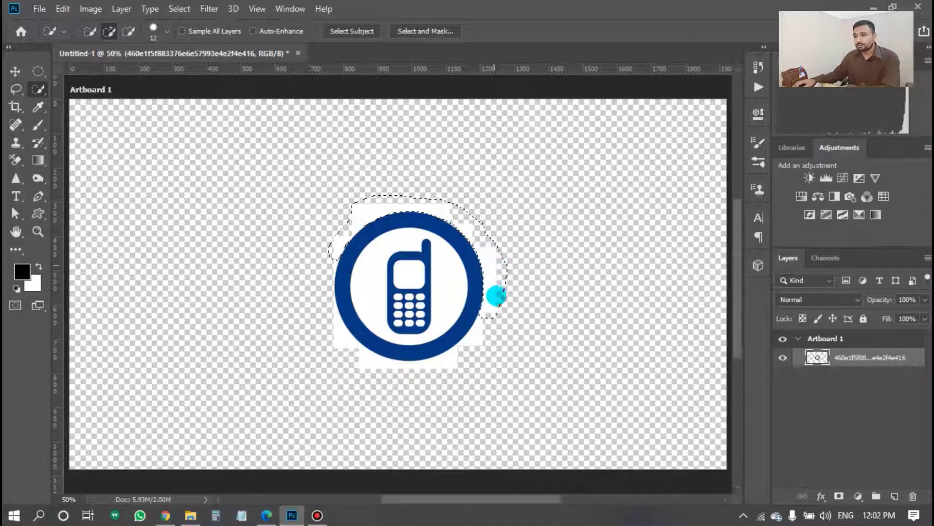
mouse_move(458, 363)
mouse_down()
mouse_move(366, 372)
mouse_move(344, 367)
mouse_move(339, 341)
mouse_move(348, 358)
mouse_move(494, 344)
mouse_up()
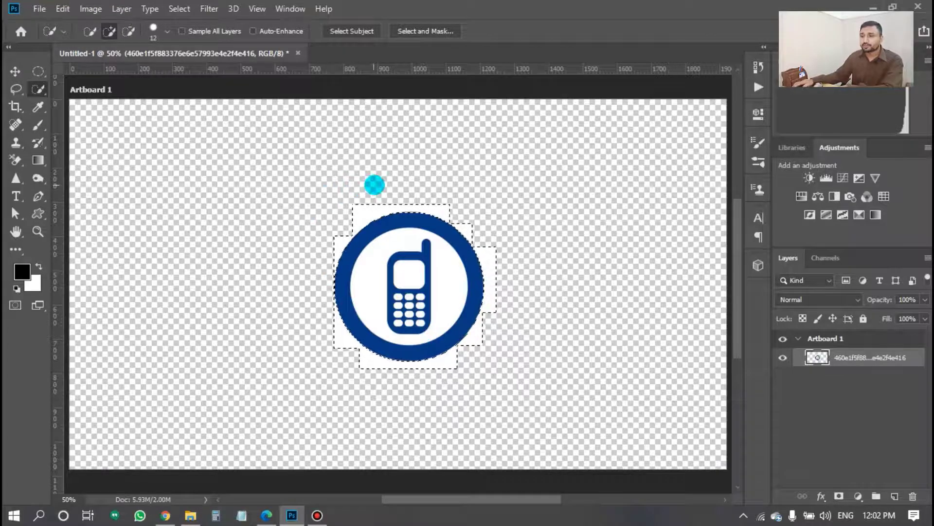
key(ctrl+d)
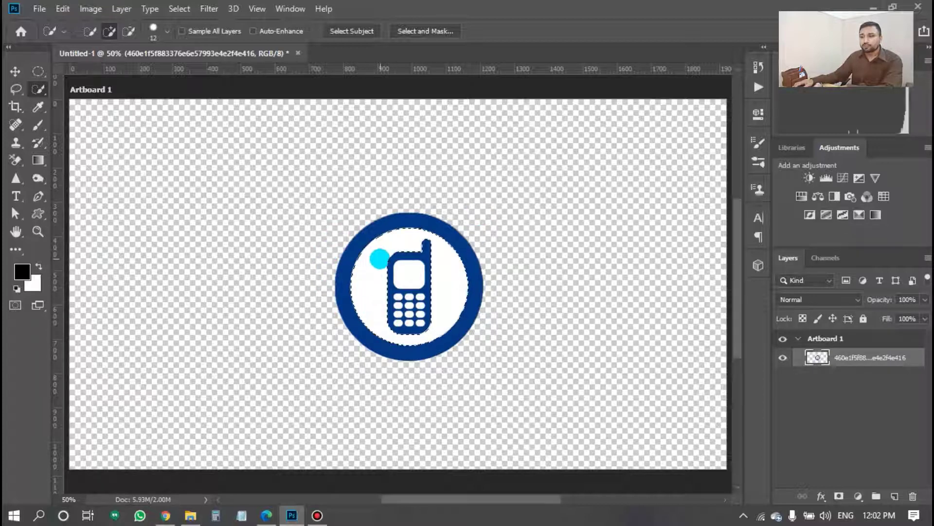
click(379, 259)
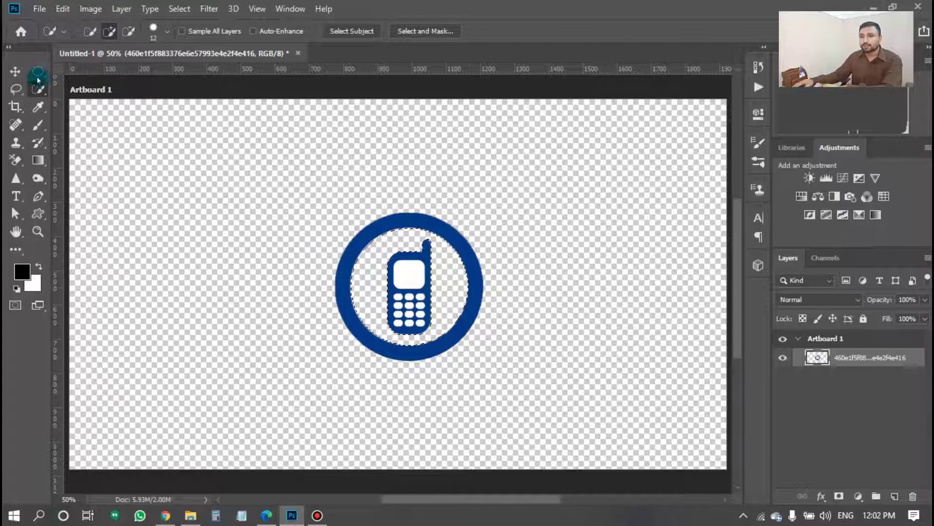
key(ctrl+d)
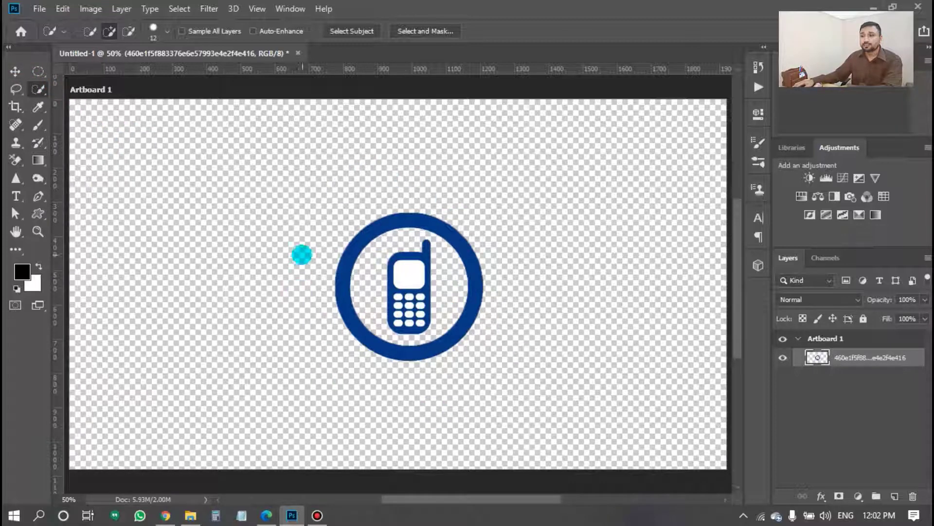
Compare the edited logo with the original file, then open Save for Web (Legacy).
click(292, 515)
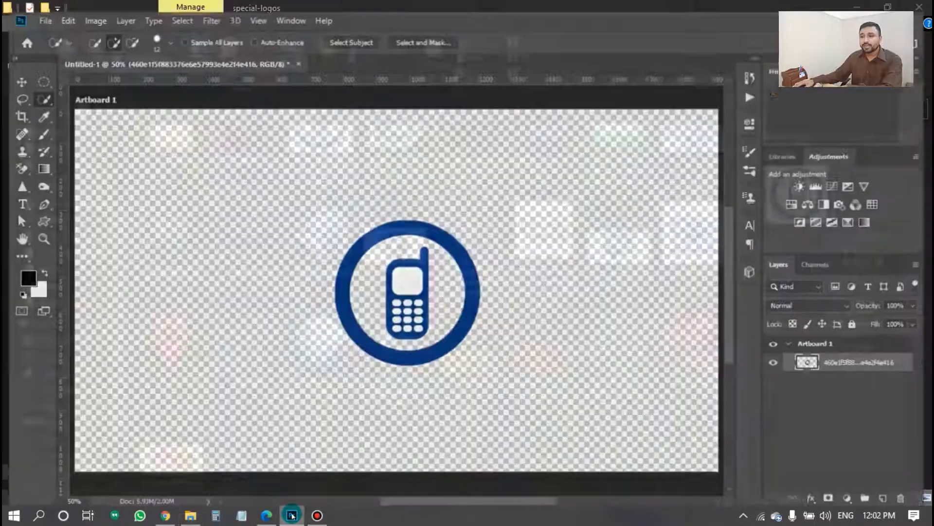
scroll(532, 252, up, 1)
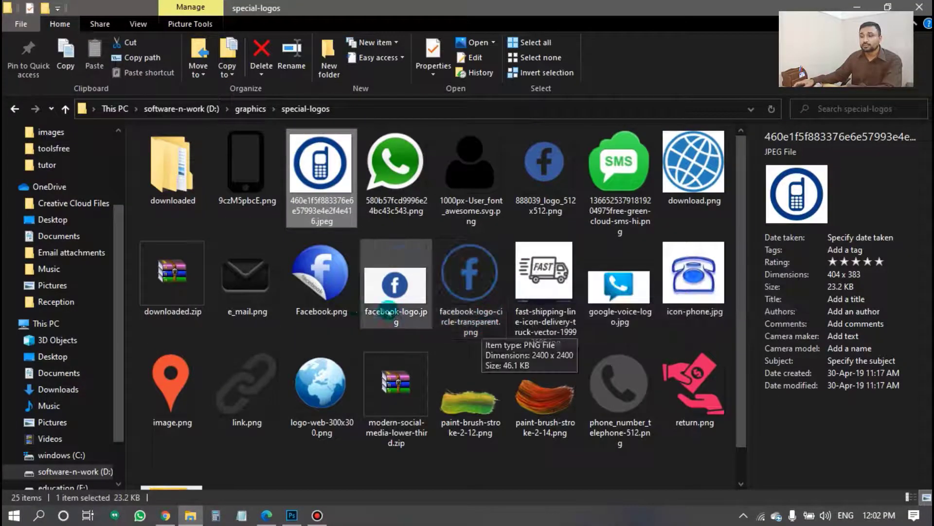
click(290, 517)
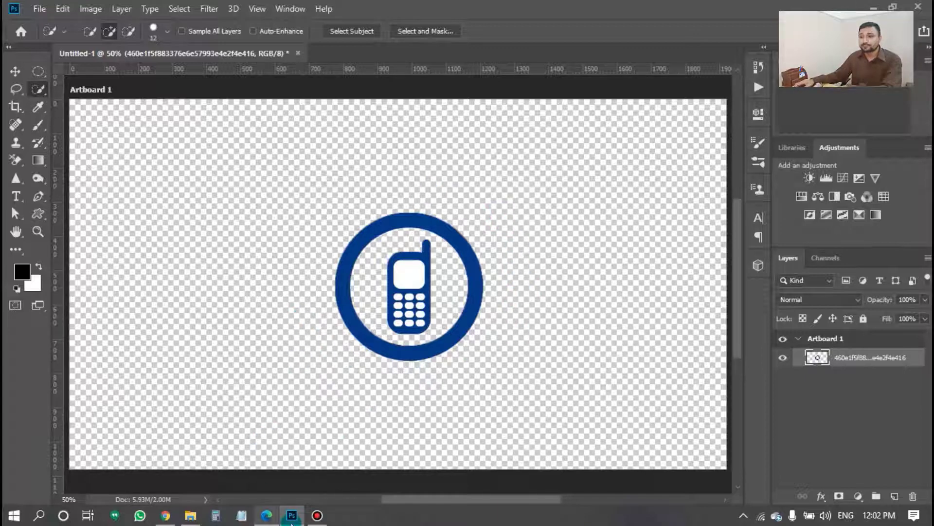
click(292, 515)
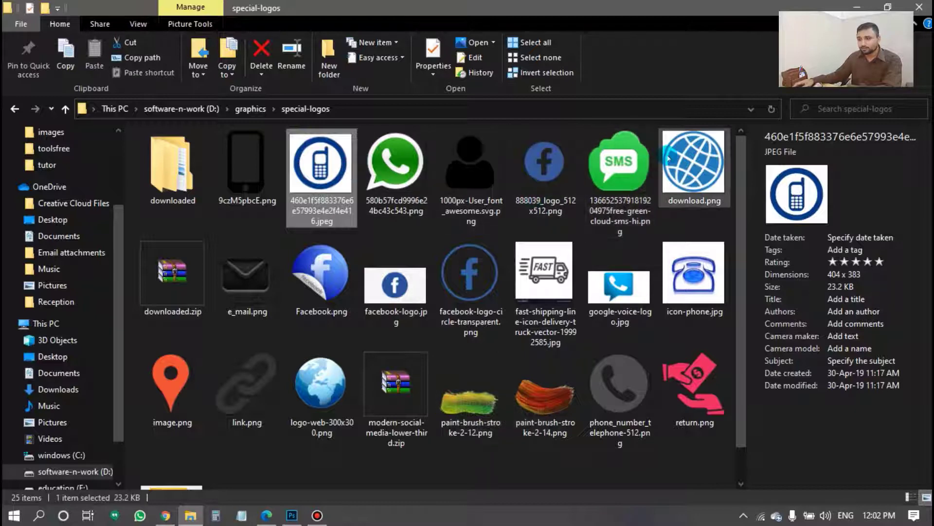
key(alt+Tab)
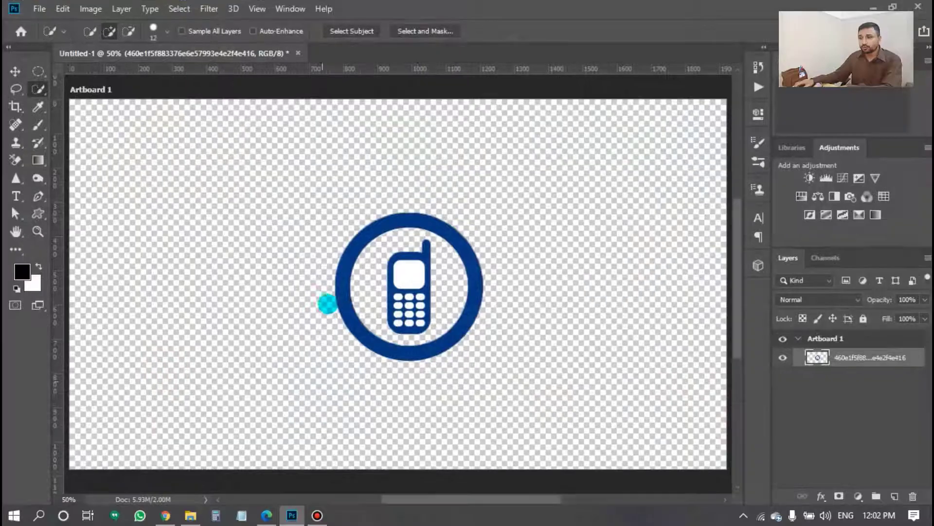
click(291, 516)
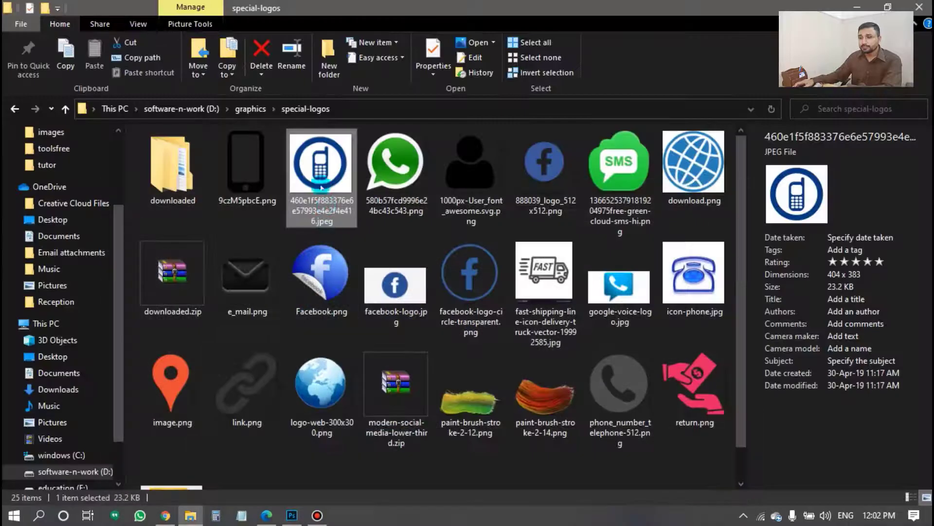
click(291, 516)
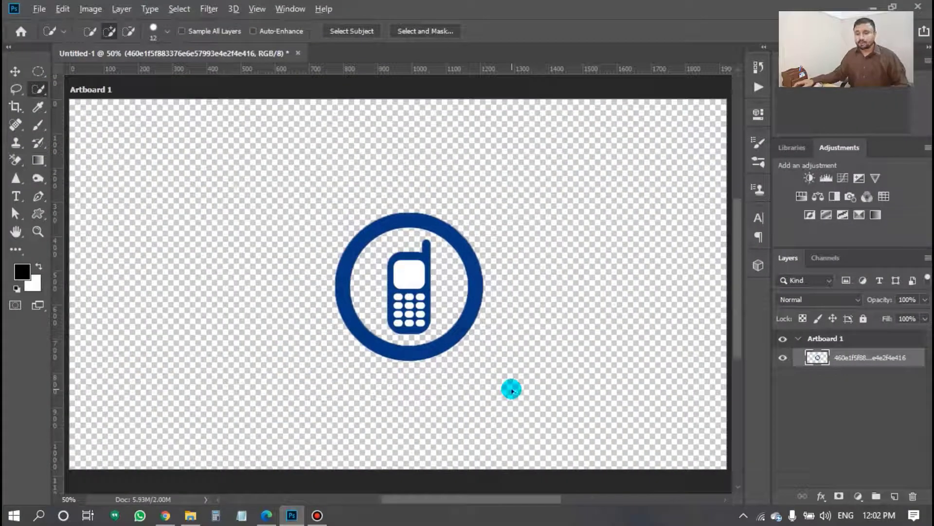
key(ctrl+alt+shift+s)
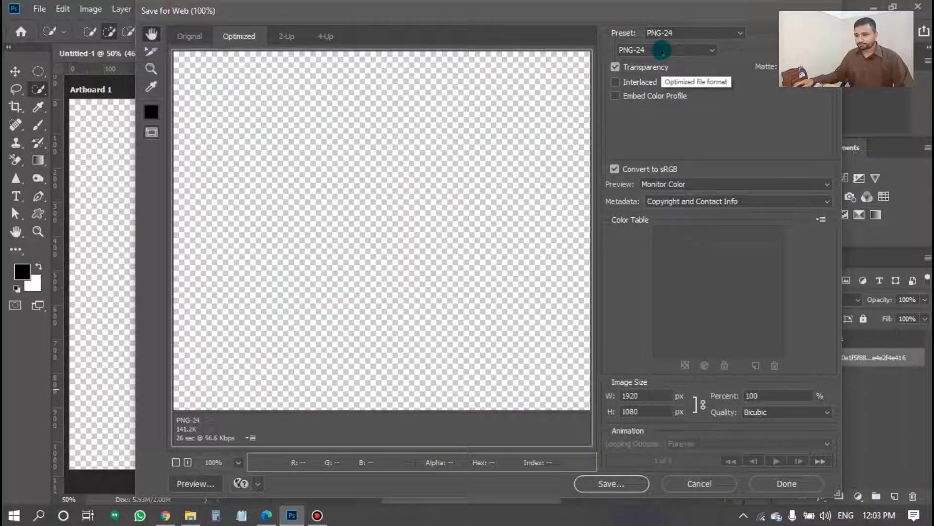
Reopen Save for Web (Legacy) via File > Export and keep PNG-24 as the format.
click(678, 483)
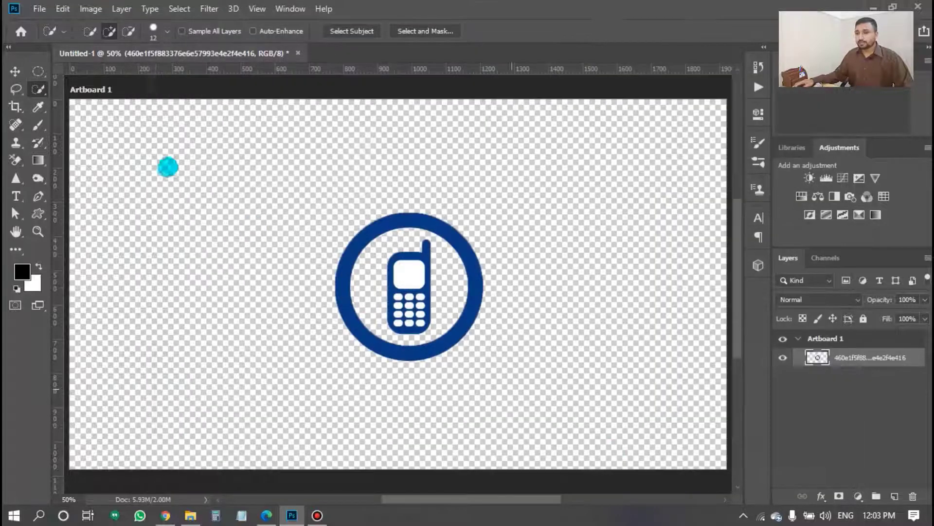
click(39, 9)
mouse_move(54, 196)
click(169, 199)
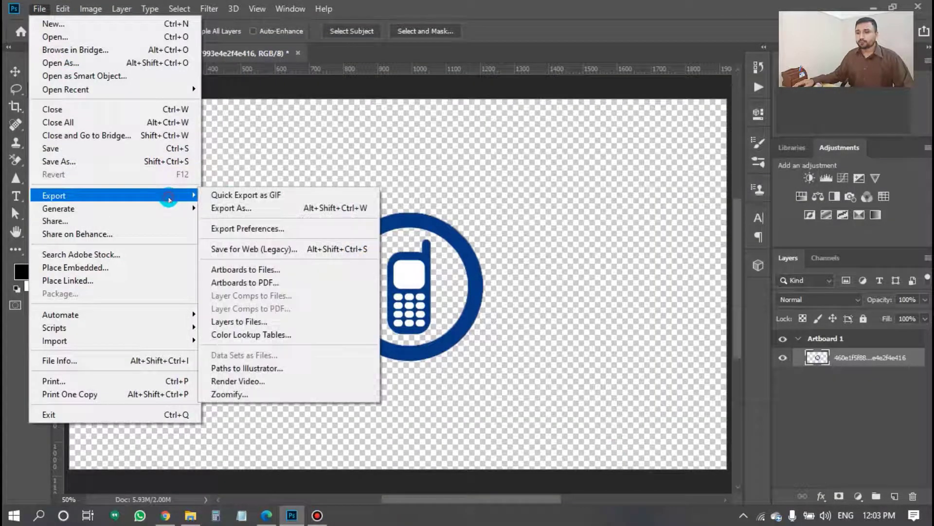
click(257, 250)
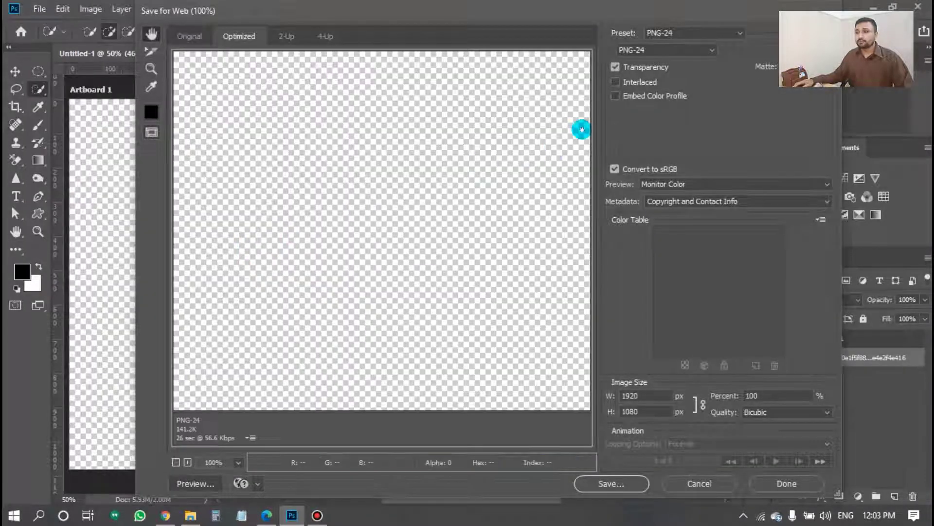
click(650, 51)
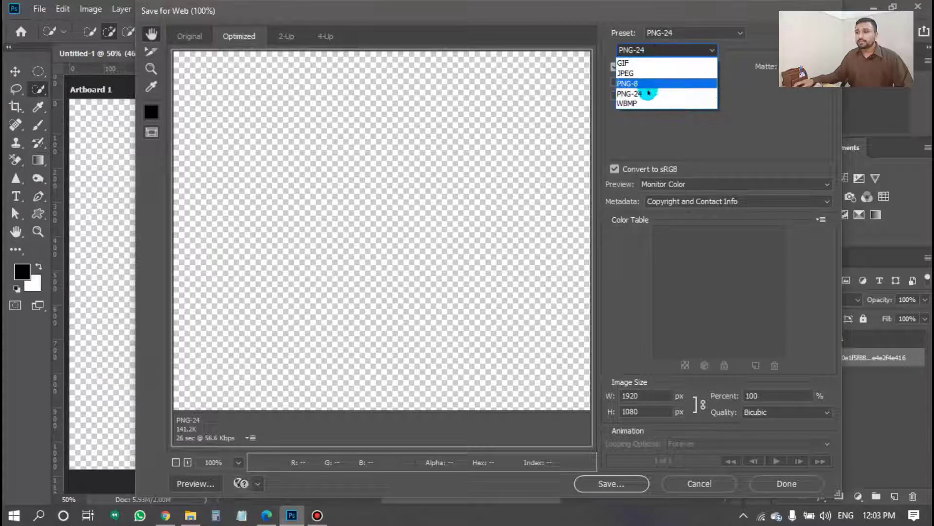
click(651, 93)
Save the transparent export to the Desktop as mobile-icon.png.
click(609, 483)
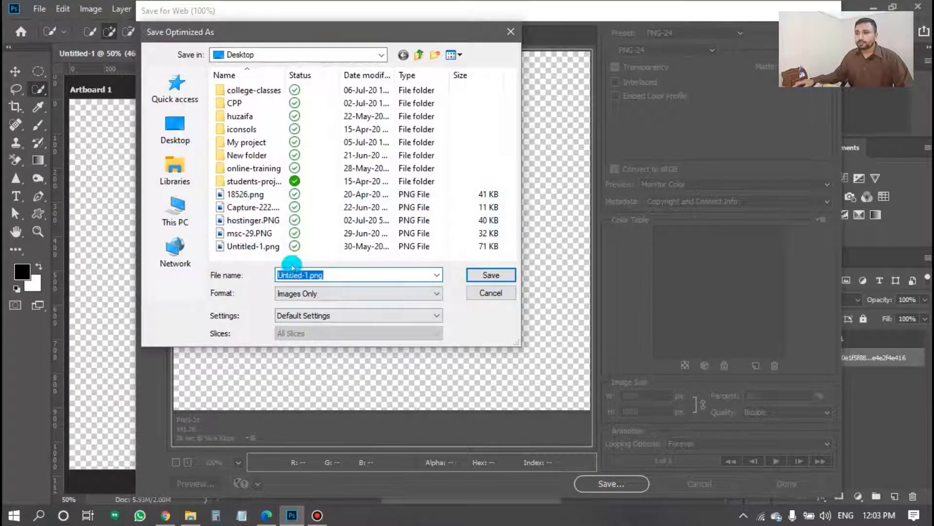
drag(307, 276, 248, 274)
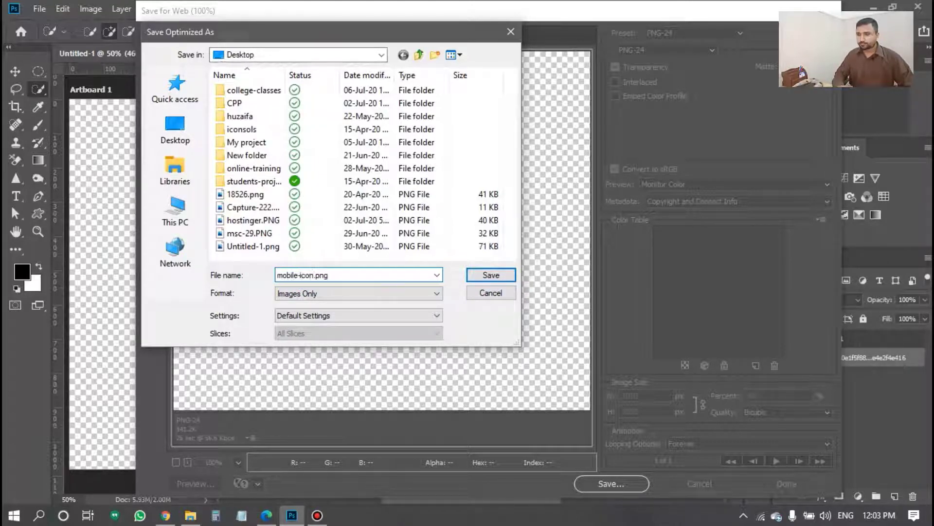
key(Return)
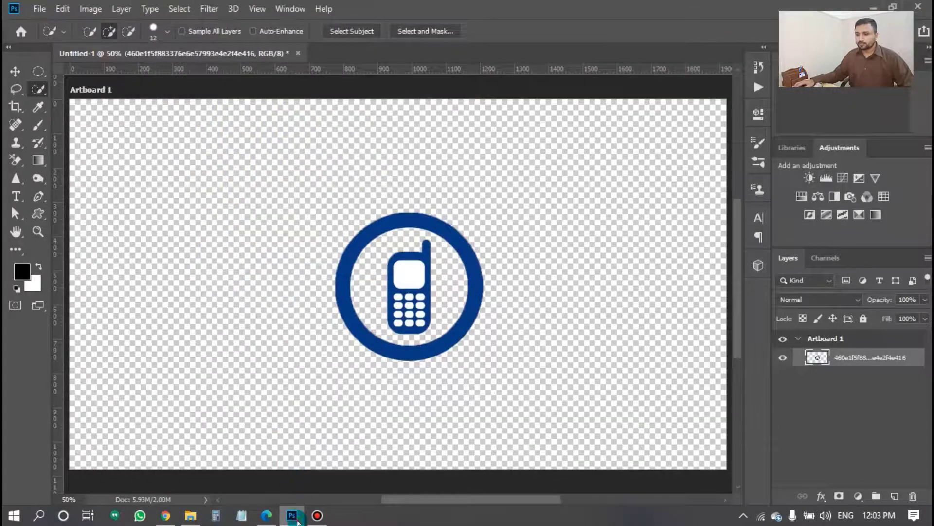
click(292, 516)
View mobile-icon.png in Photos to confirm transparency, recycle it, and return to Photoshop.
click(186, 519)
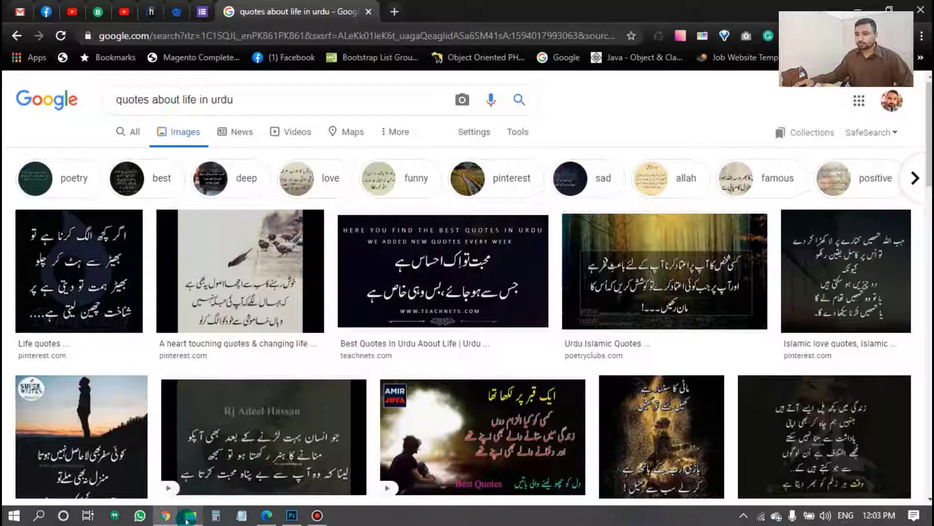
click(166, 516)
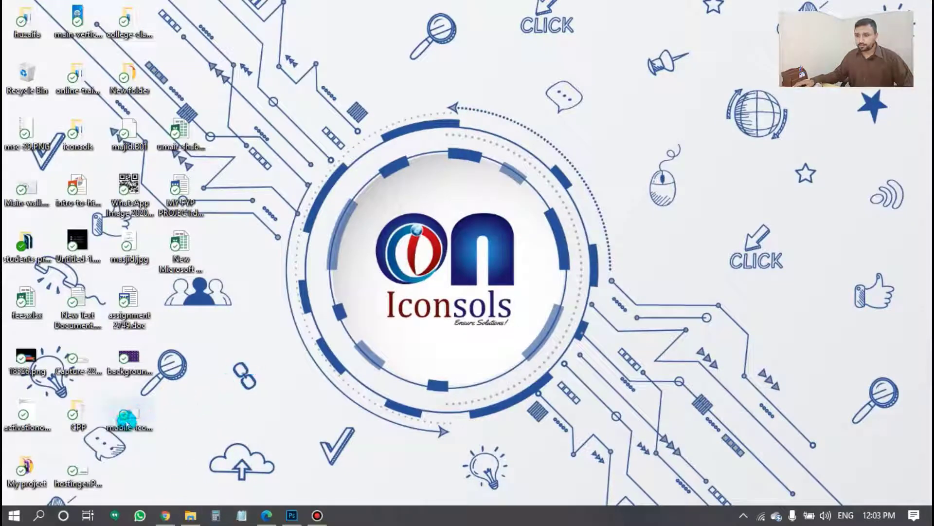
double_click(126, 417)
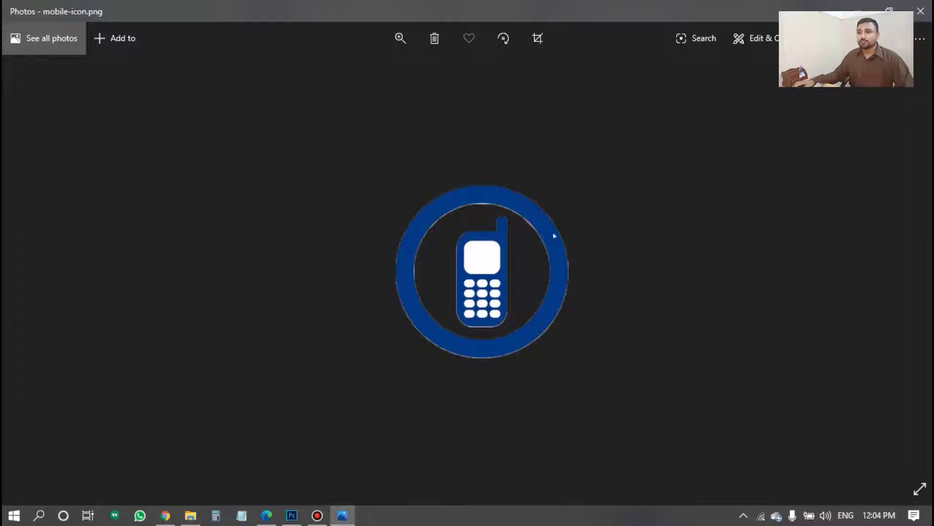
click(921, 10)
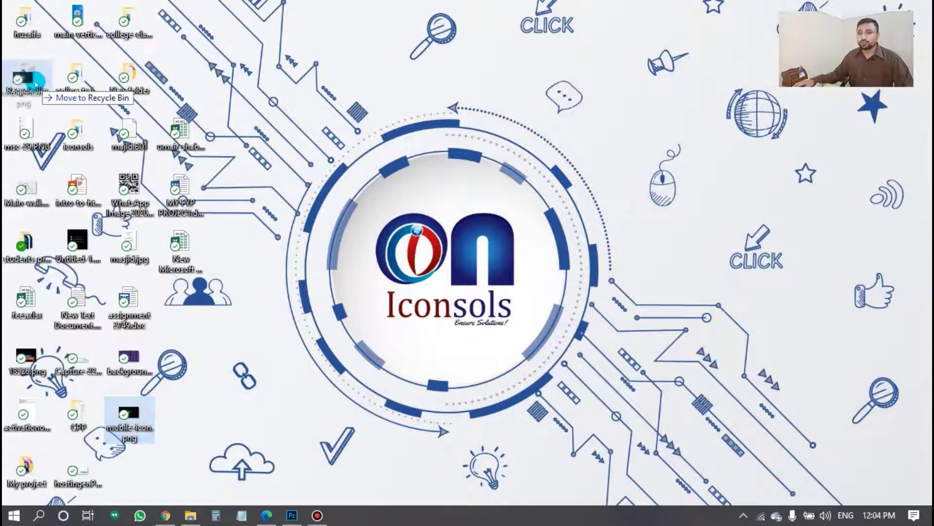
drag(141, 418, 27, 76)
click(291, 515)
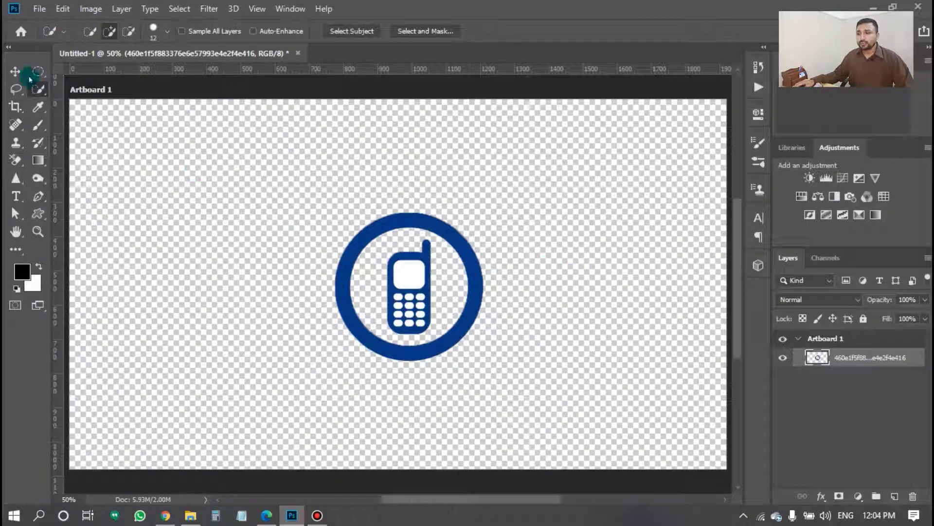
With the Move tool active, hide the phone logo layer.
click(16, 72)
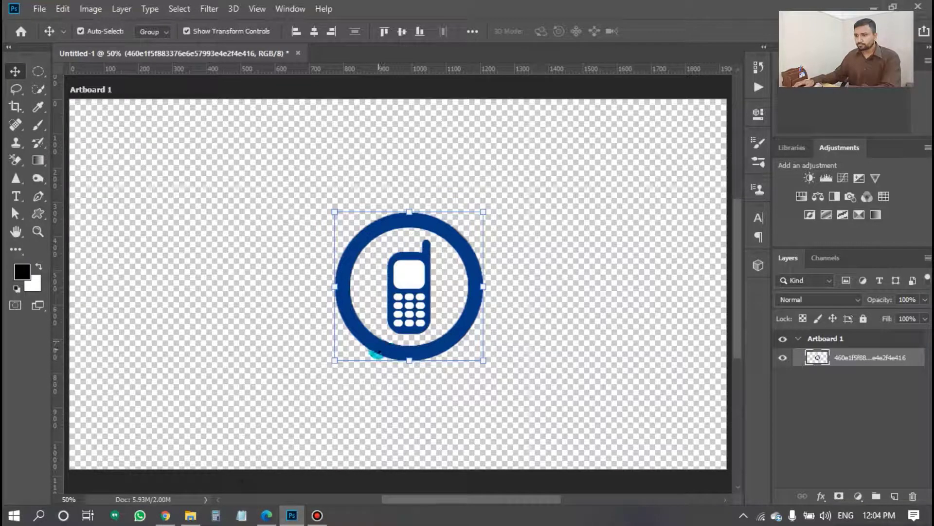
click(247, 367)
click(364, 346)
click(783, 357)
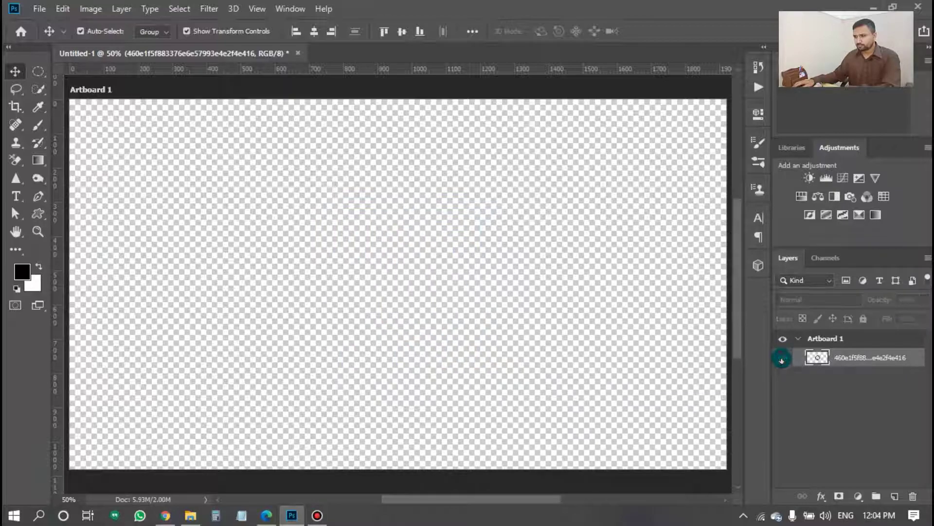
Drag download.png from the logo folder onto the artboard and enlarge it right of centre.
click(292, 513)
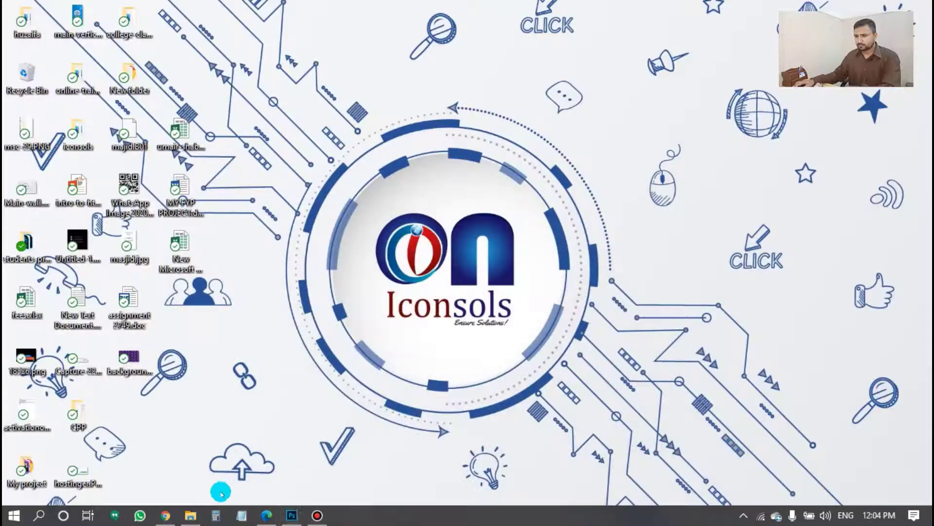
click(190, 516)
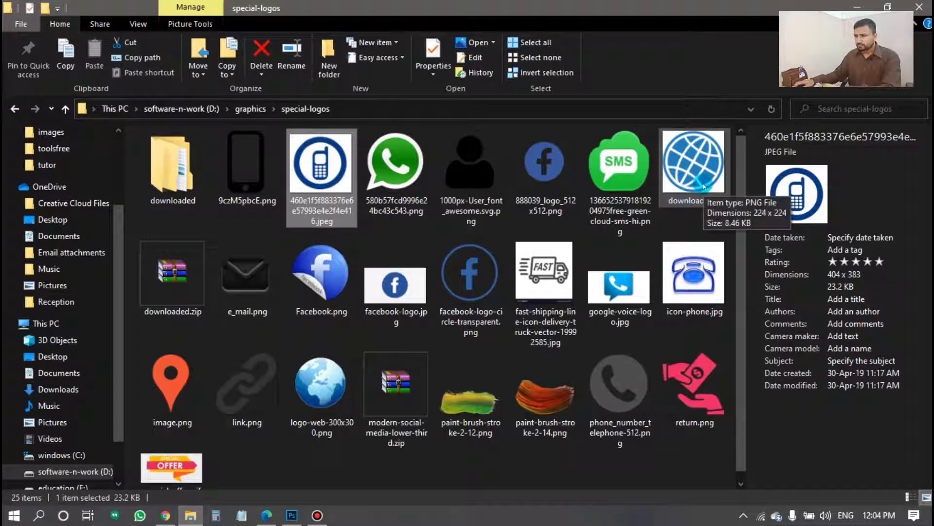
drag(704, 186, 277, 494)
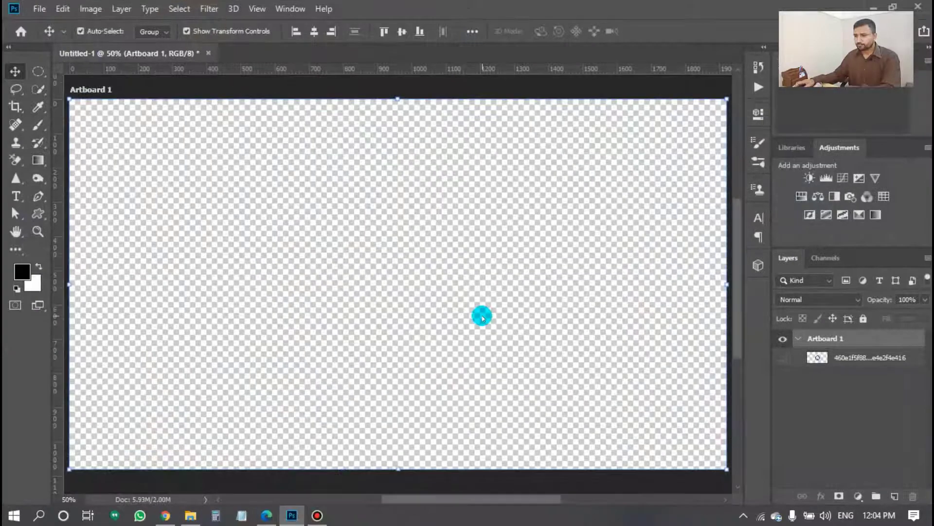
mouse_move(278, 494)
mouse_down()
mouse_move(480, 315)
mouse_move(548, 395)
mouse_up()
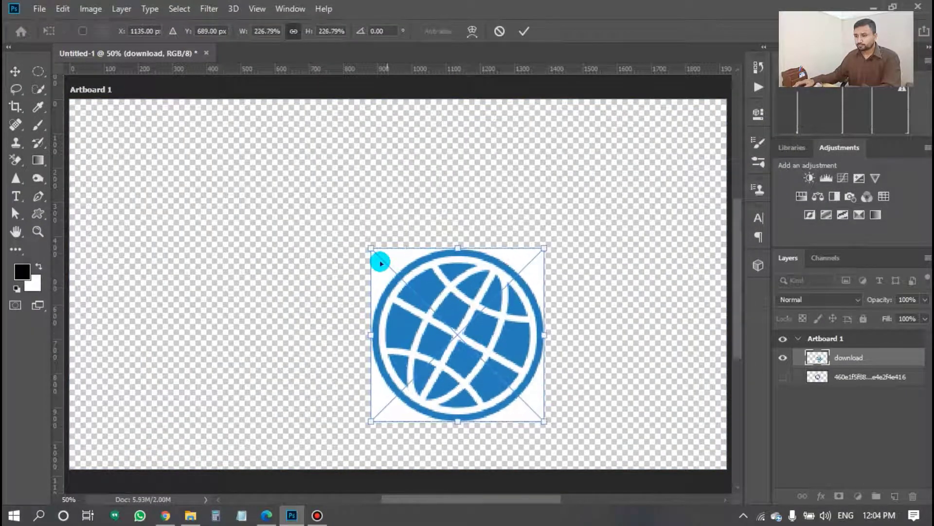
drag(371, 248, 328, 205)
Commit the globe's new size and try an elliptical marquee on the canvas.
key(Return)
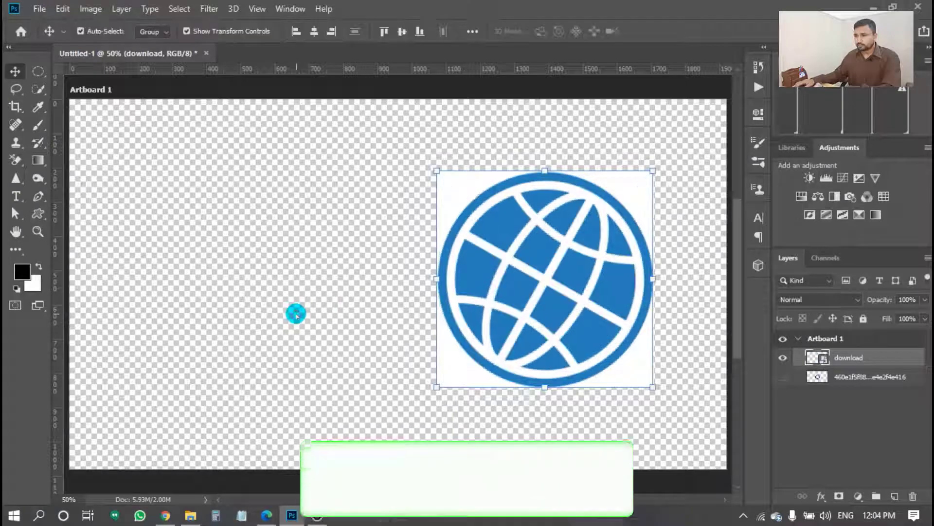
click(47, 73)
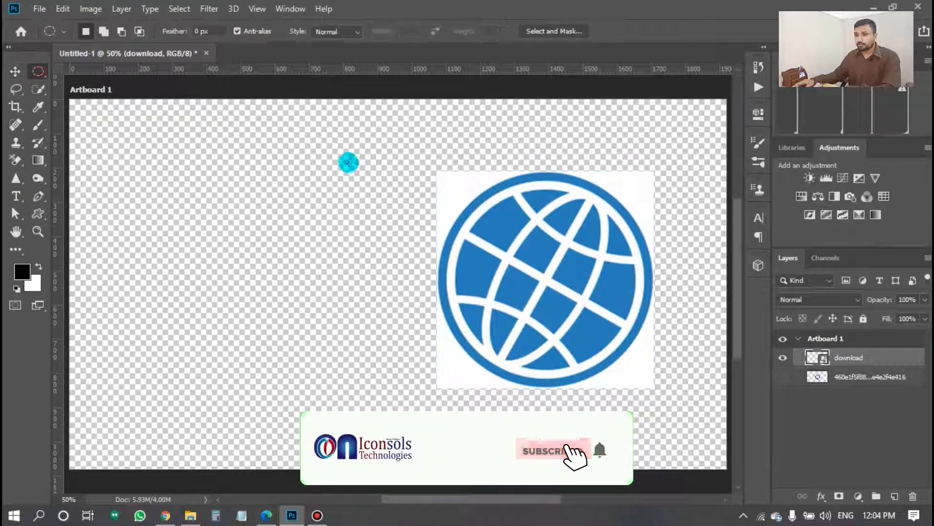
drag(439, 197, 446, 200)
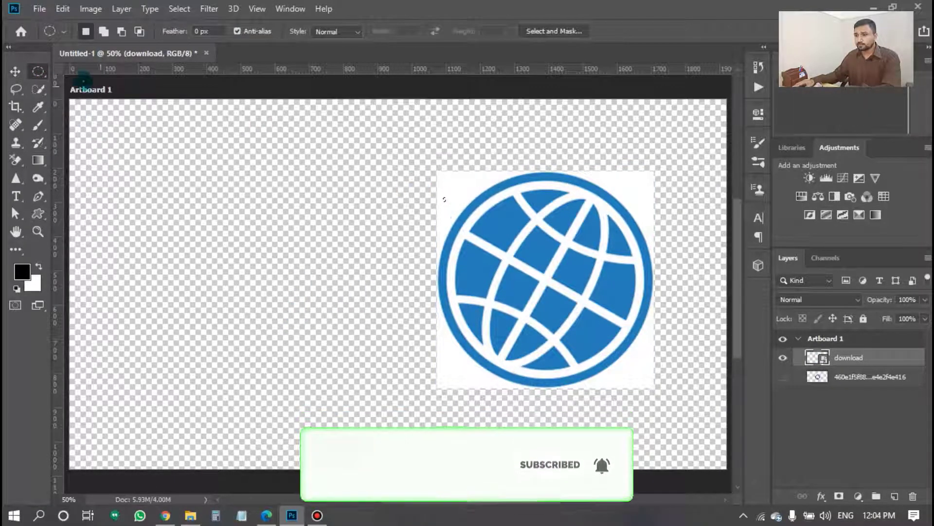
Magic Wand the transparent area and try deleting it, dismissing the smart-object error.
click(38, 89)
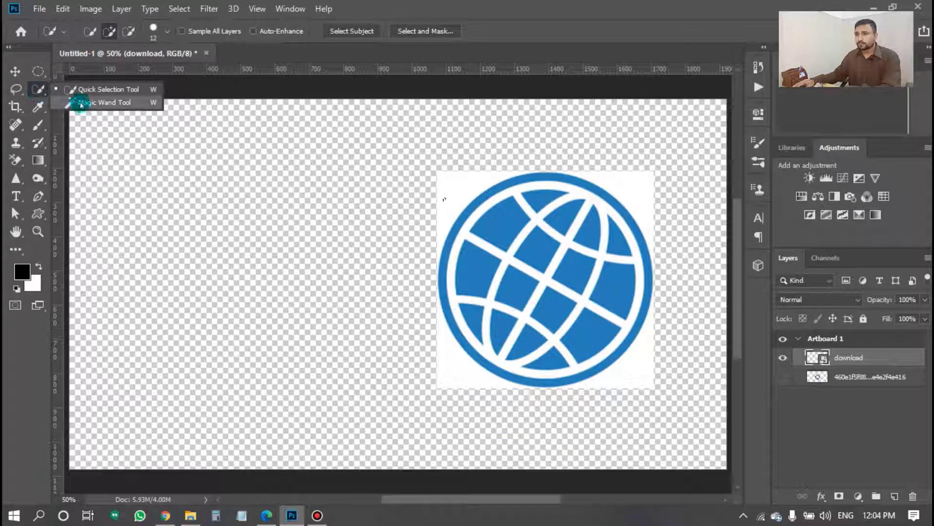
click(81, 104)
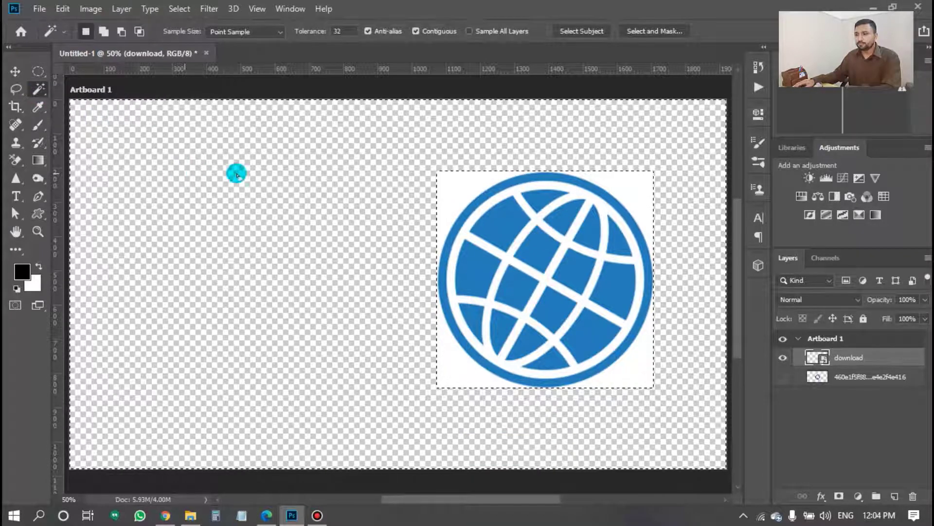
click(355, 223)
key(Delete)
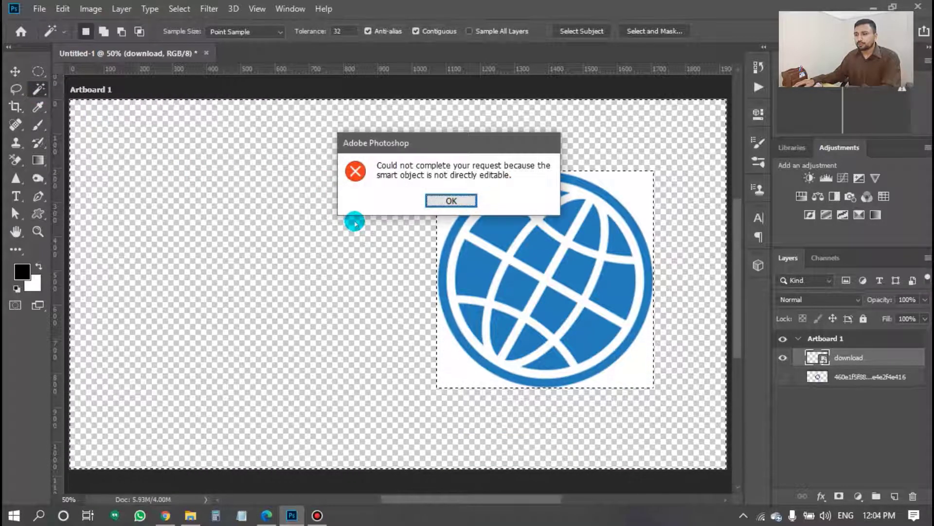
click(448, 202)
Rasterize the globe layer, delete its white background corners, then deselect.
right_click(857, 357)
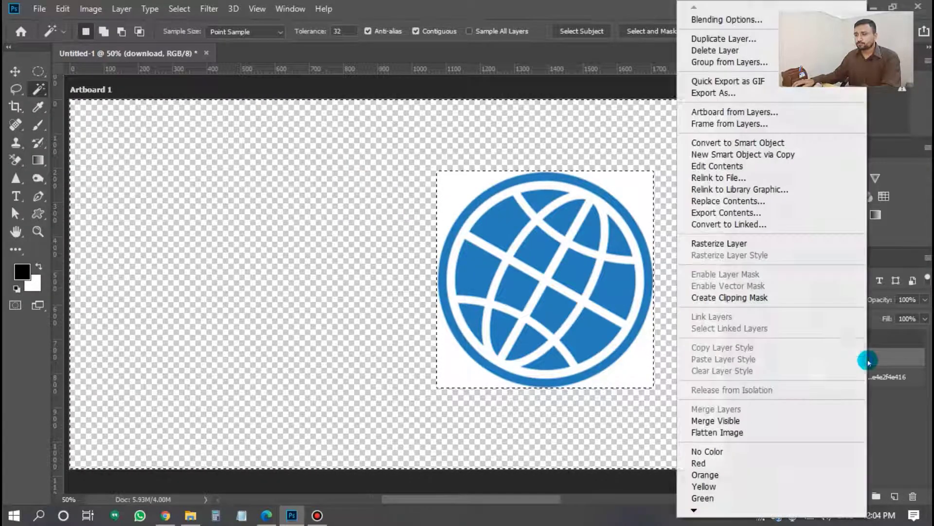
click(753, 246)
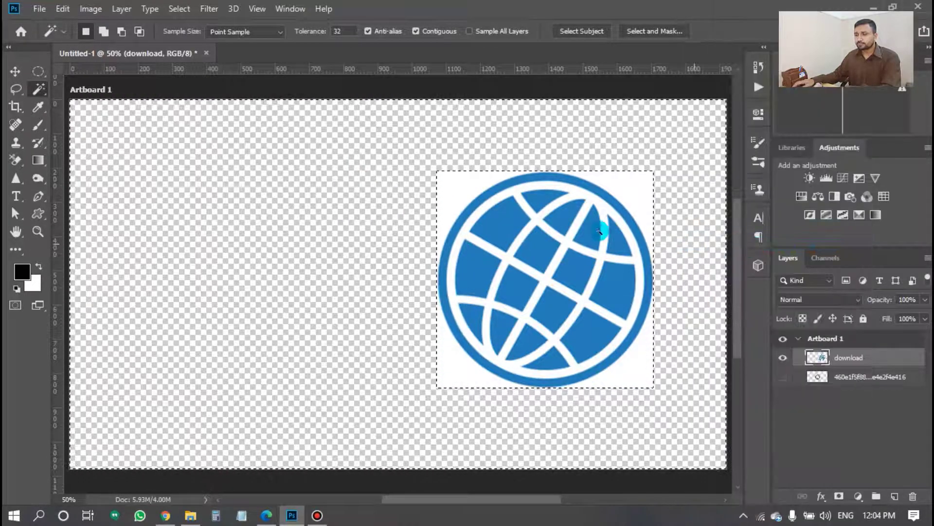
click(446, 202)
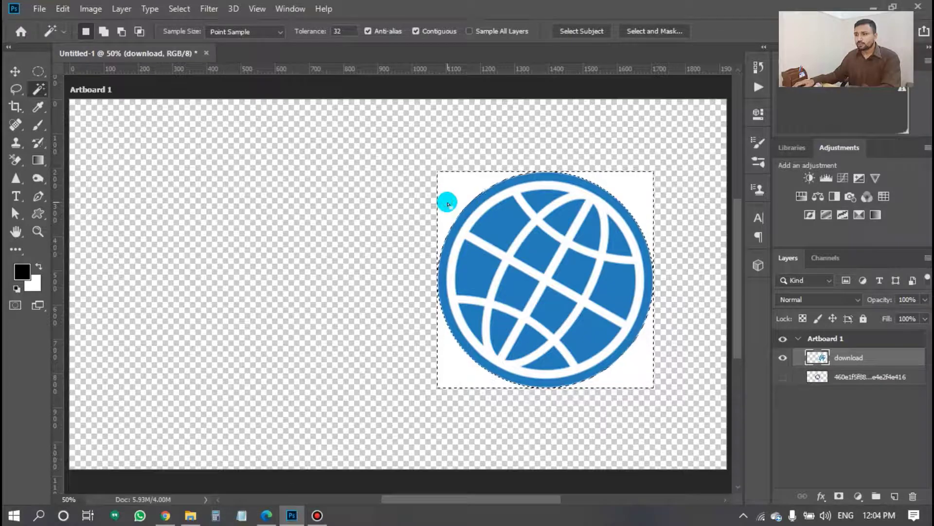
key(Delete)
click(337, 265)
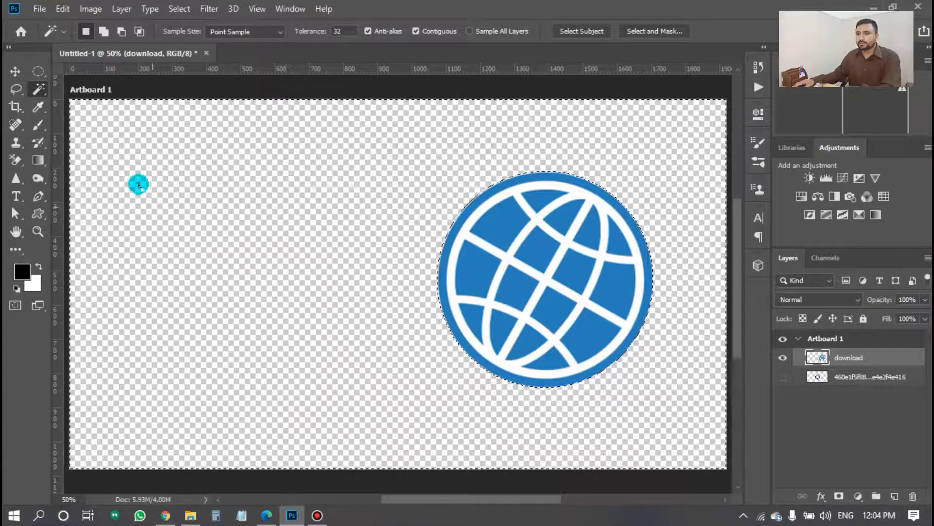
click(144, 88)
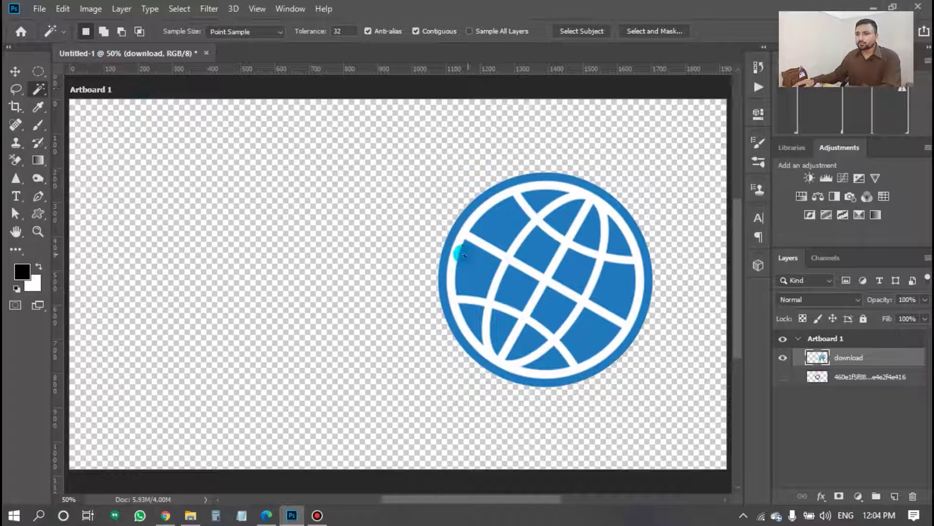
Select and delete the globe's white ring and grid lines, then deselect.
click(456, 253)
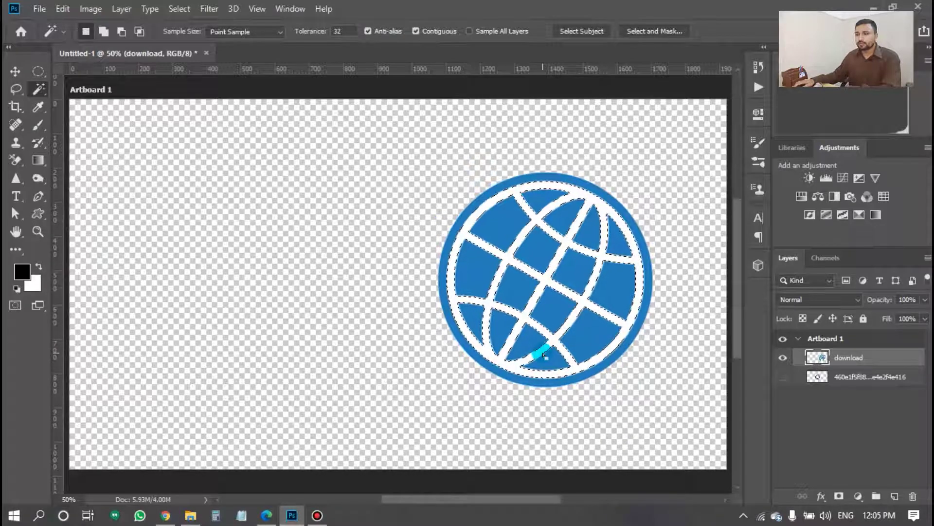
key(Delete)
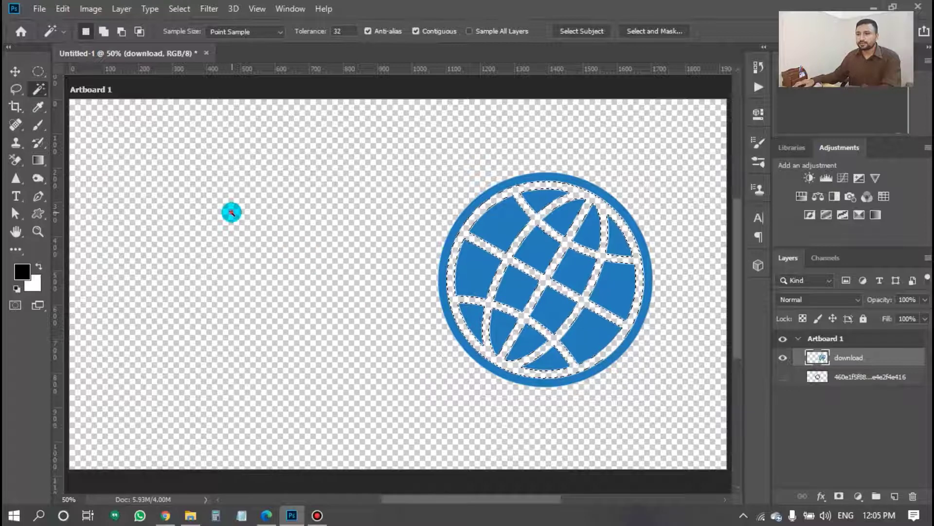
click(196, 149)
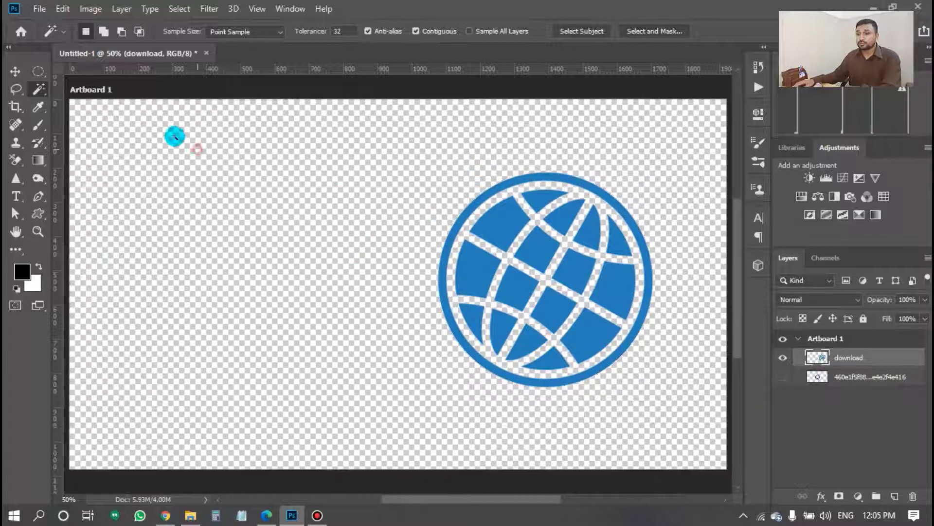
click(38, 71)
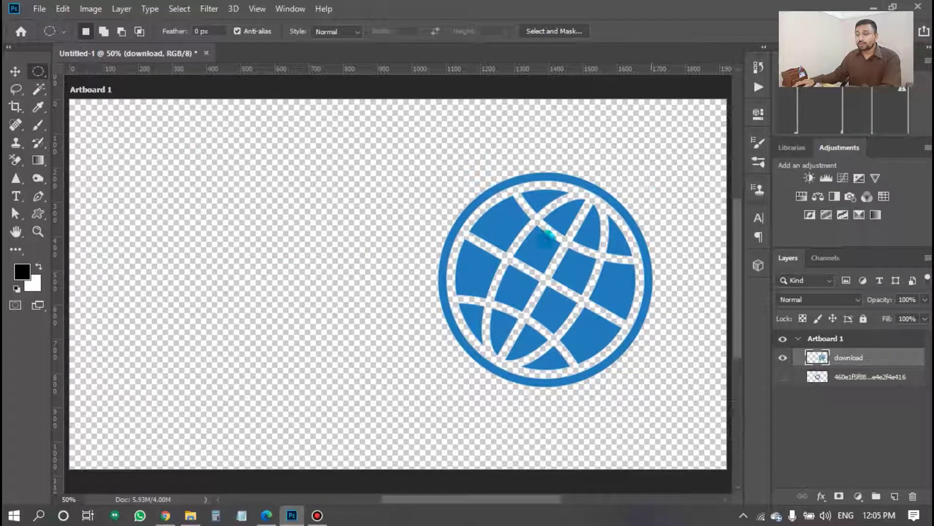
Try Magic Wand selecting the globe's upper-left tile, then undo and deselect.
click(42, 95)
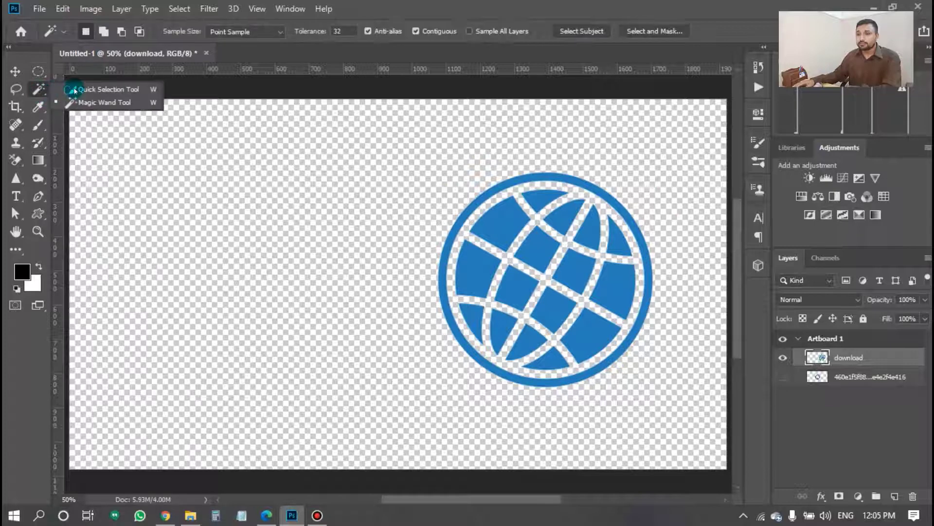
click(90, 109)
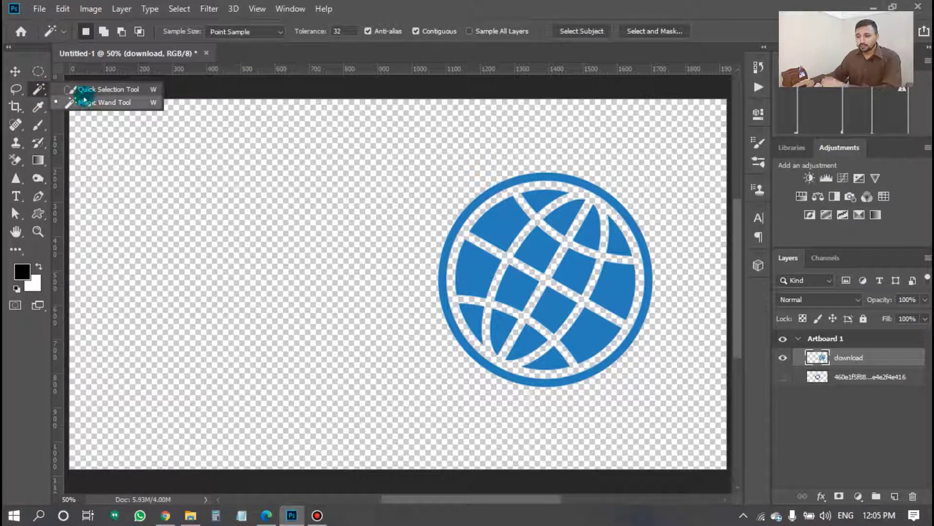
click(328, 163)
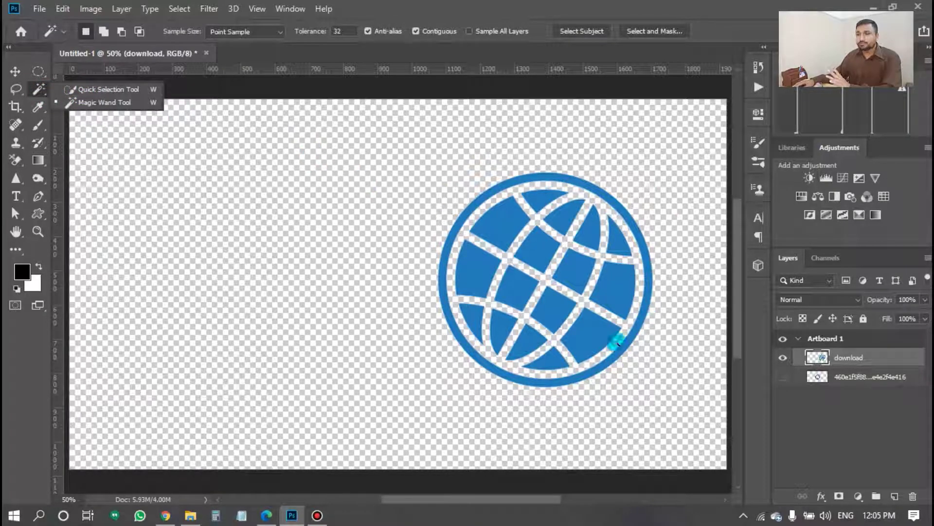
click(115, 106)
click(319, 180)
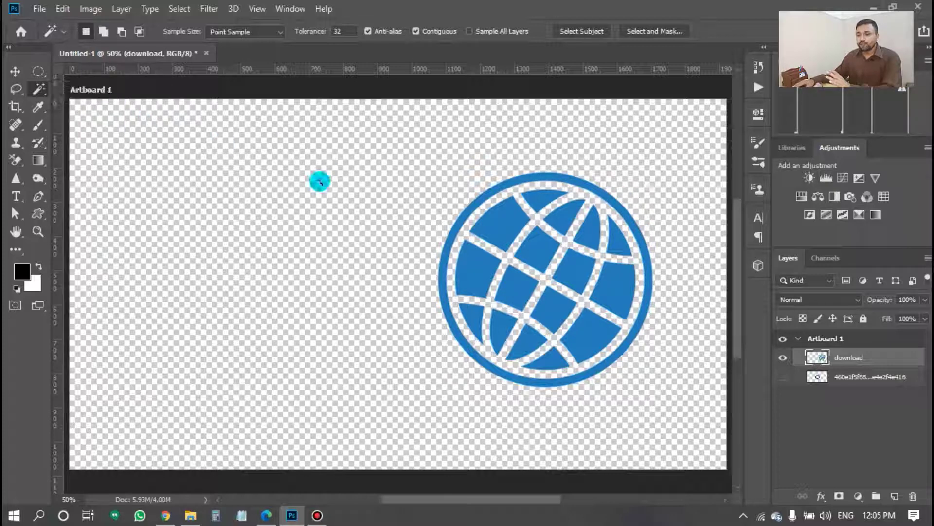
click(508, 236)
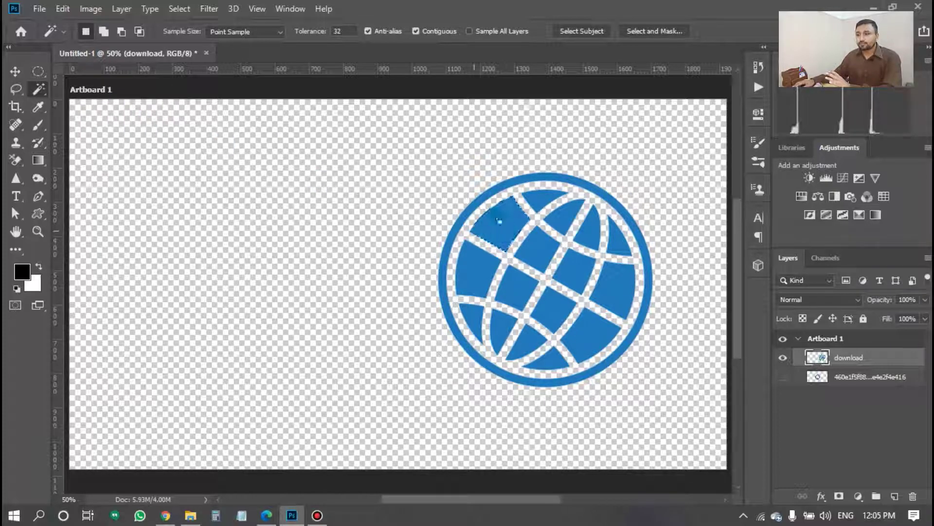
key(ctrl+z)
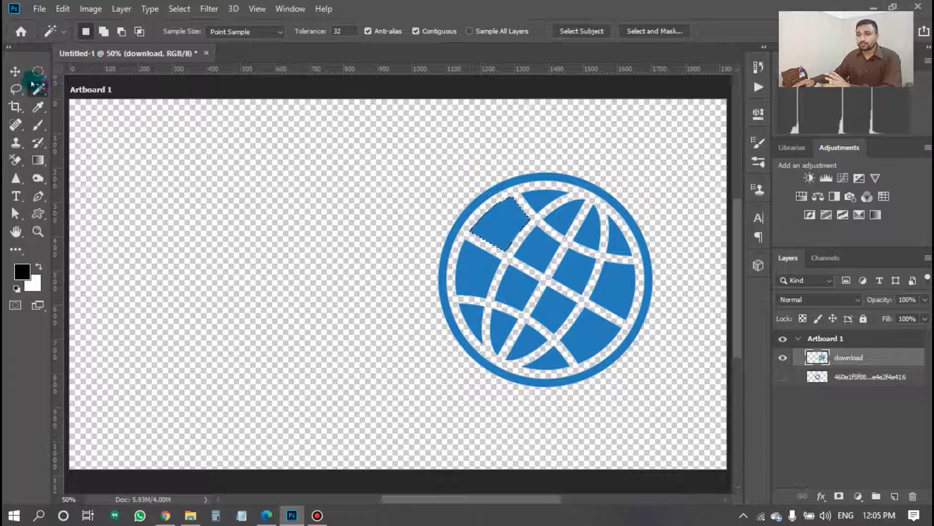
key(ctrl+d)
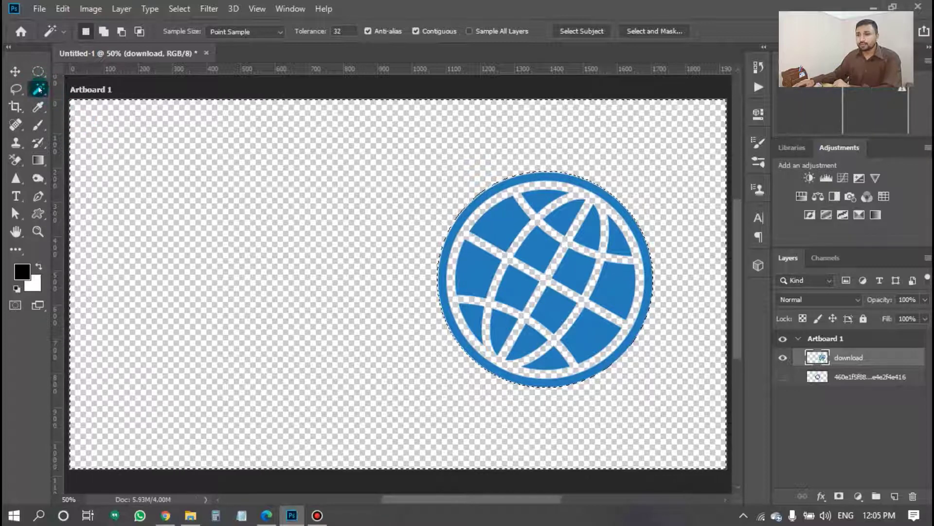
Switch to the Quick Selection Tool for painting the selection.
click(38, 71)
click(38, 89)
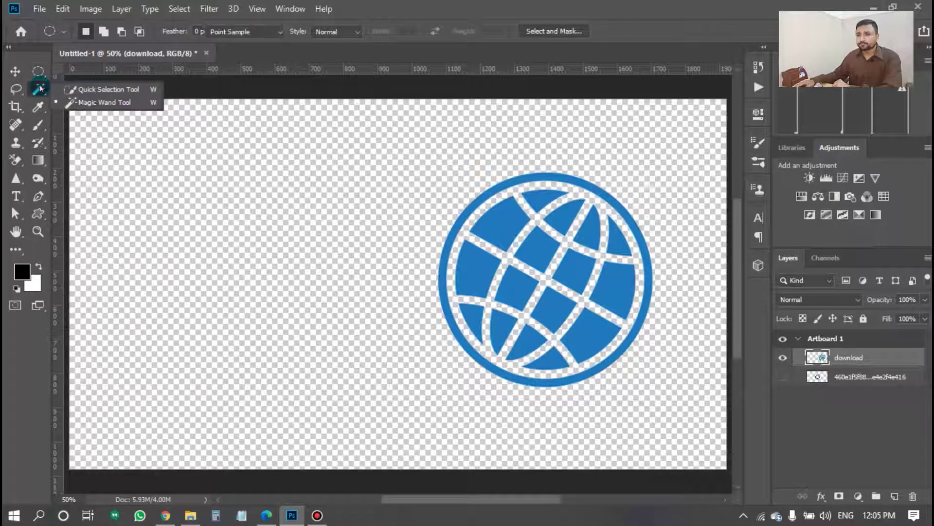
click(97, 88)
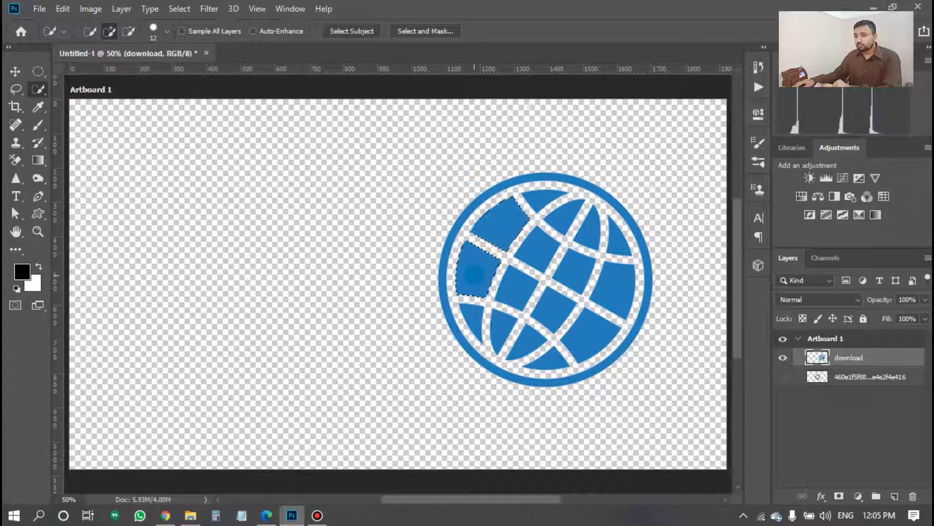
Paint a quick selection down the globe's left ring edge, undoing an over-large grab.
click(474, 274)
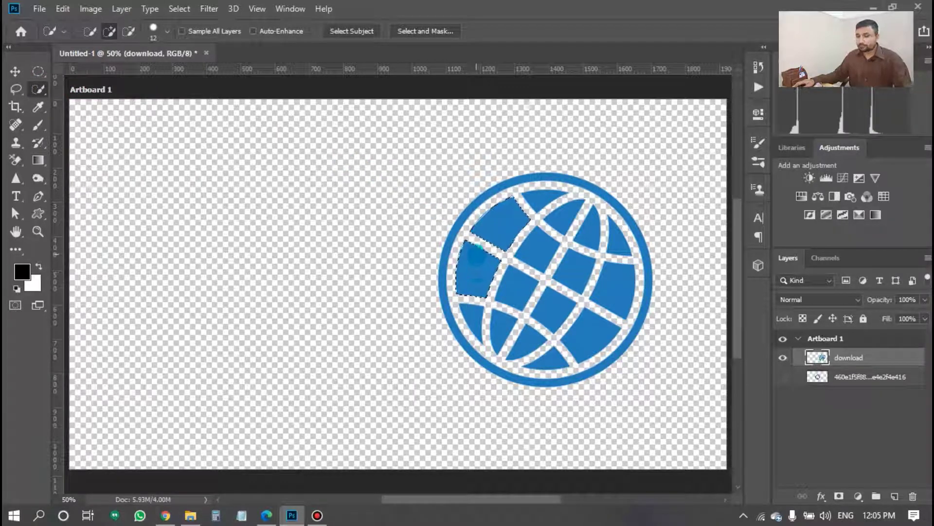
key(ctrl+z)
key(alt)
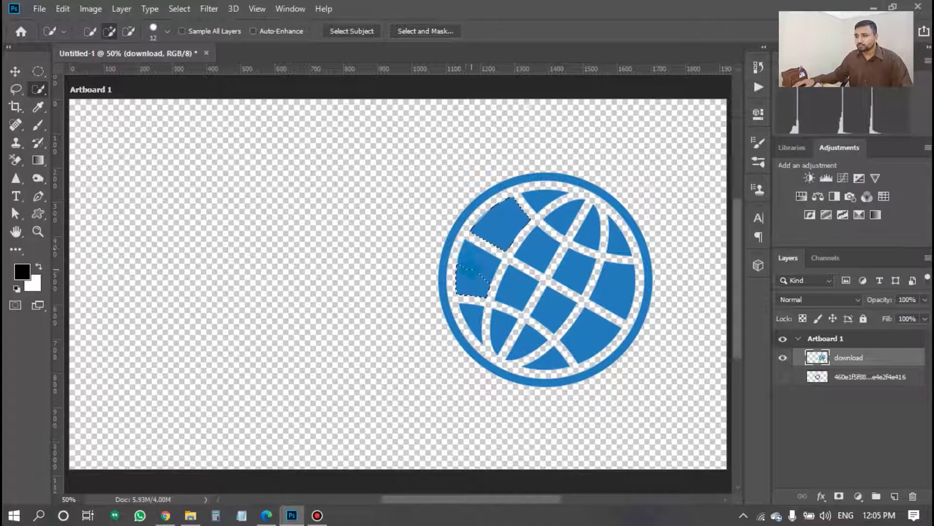
key(alt)
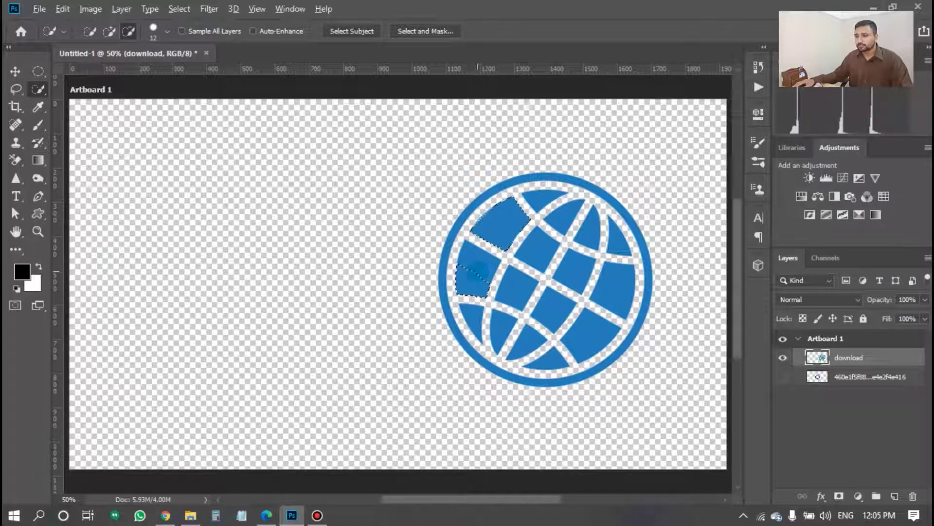
key(alt)
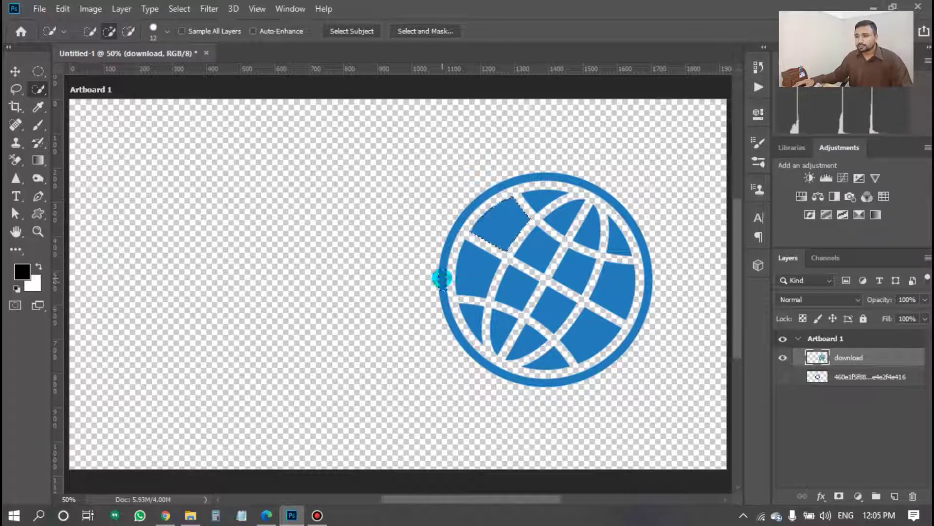
click(442, 277)
mouse_move(446, 296)
mouse_down()
mouse_move(459, 330)
mouse_move(518, 378)
mouse_move(560, 386)
mouse_move(605, 375)
mouse_move(487, 359)
mouse_move(581, 395)
mouse_up()
Extend the selection around the whole ring and subtract the small bottom triangle.
key(alt)
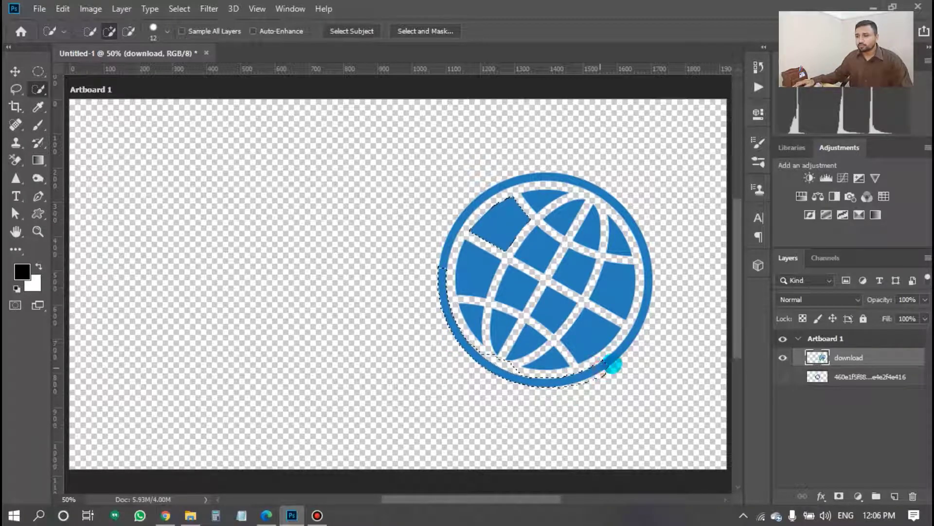
mouse_move(628, 343)
mouse_down()
mouse_move(651, 309)
mouse_move(640, 271)
mouse_up()
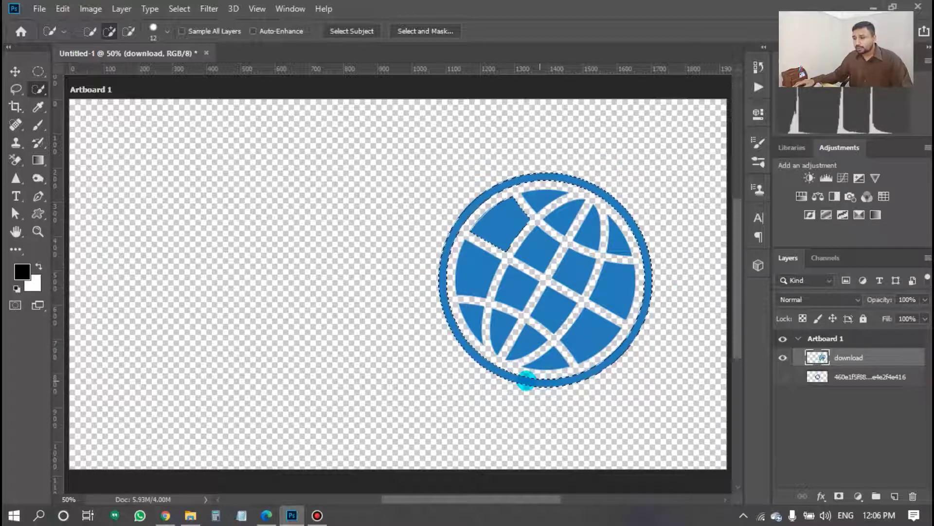
key(alt)
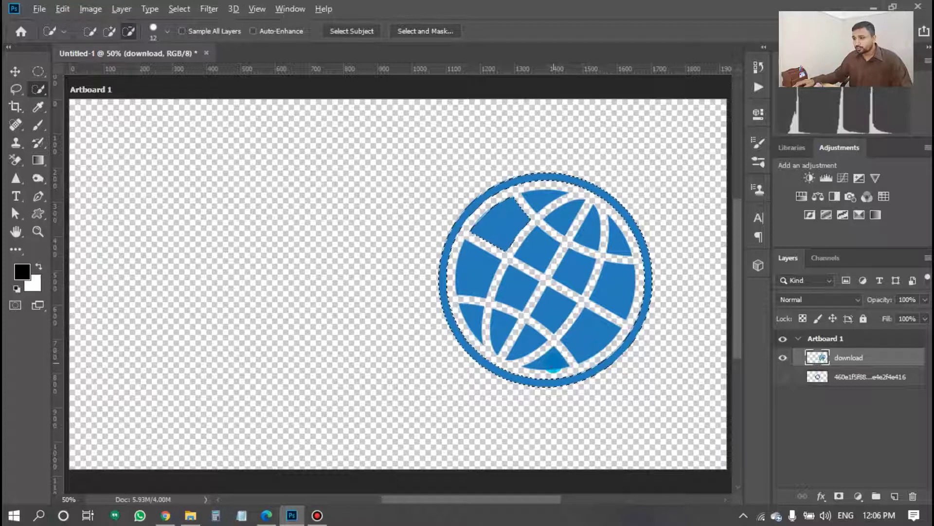
alt+click(553, 366)
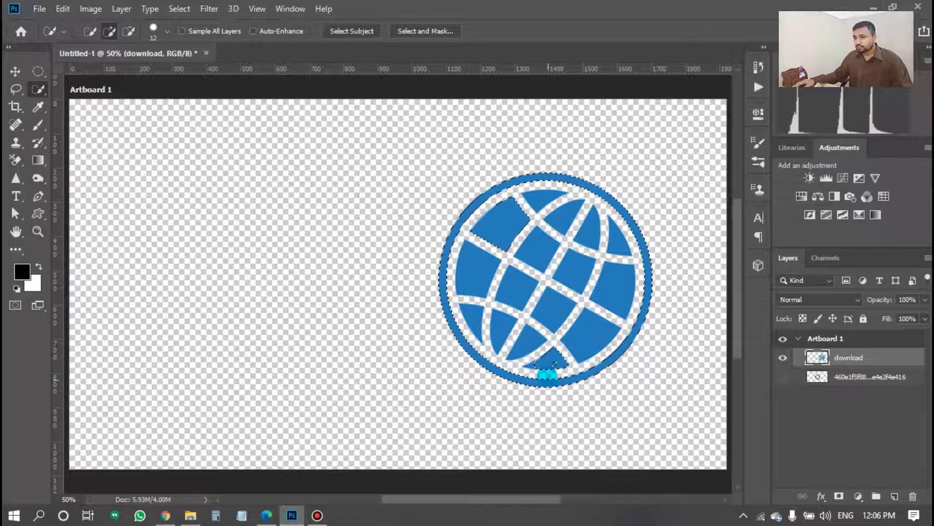
key(alt)
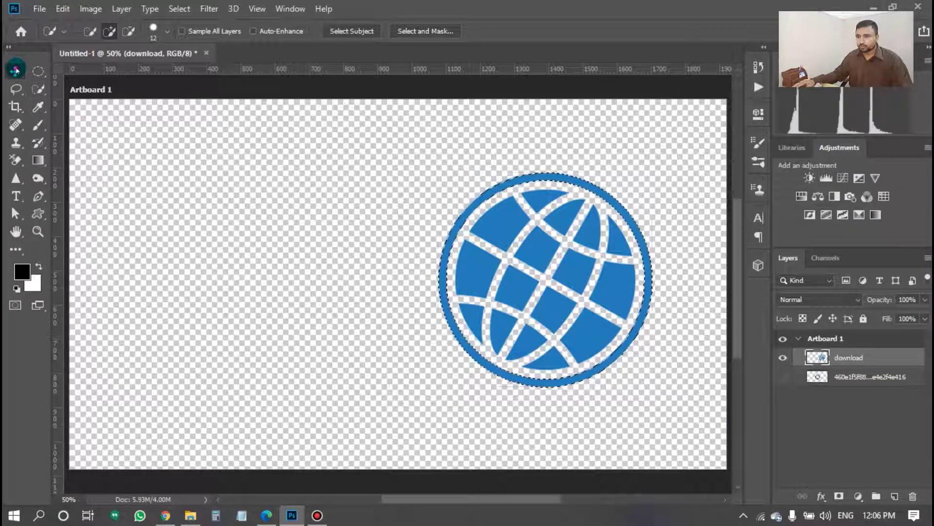
click(15, 70)
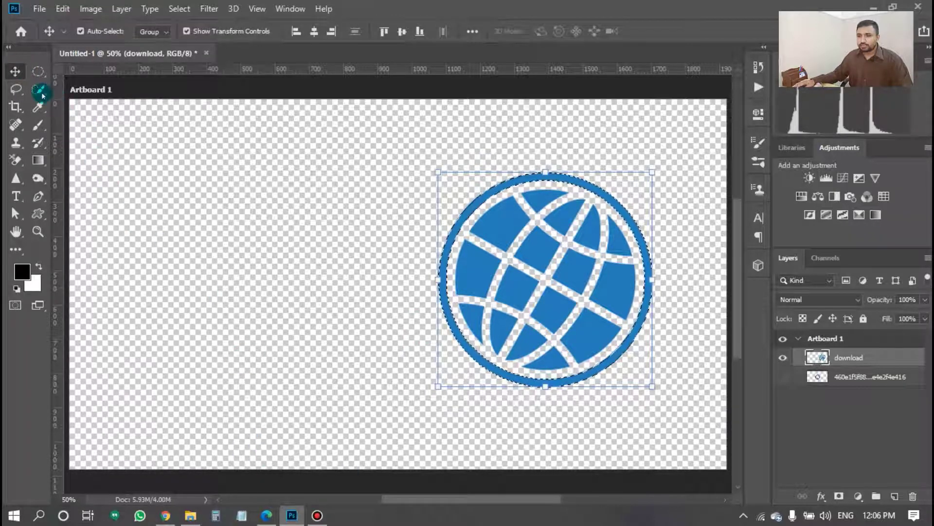
click(16, 89)
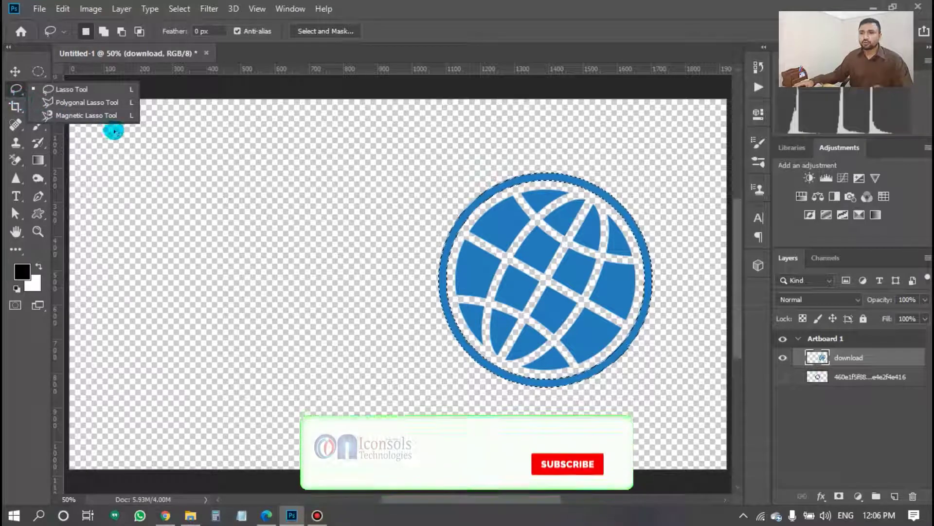
click(190, 516)
click(191, 515)
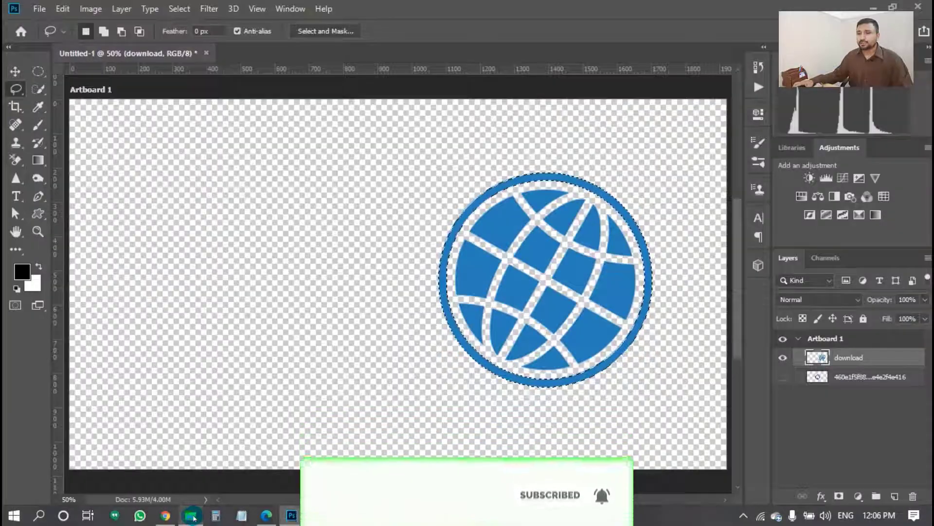